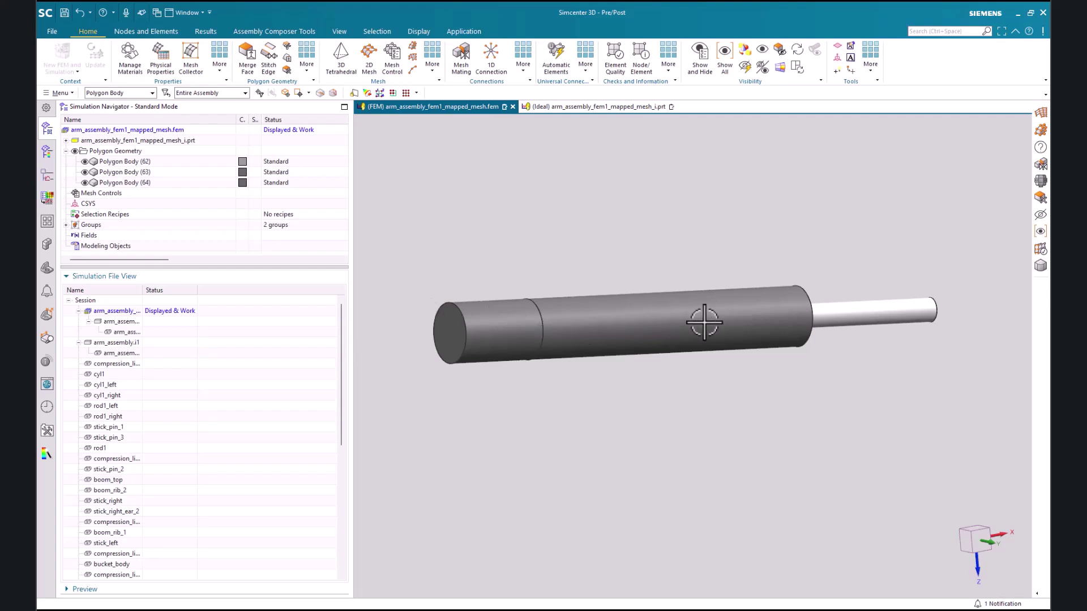
Step: Create a CQUAD4 2D mapped mesh with 20 mm elements on the outer face of the short end cylinder
{"action": "left_click", "coordinate": [409, 59]}
{"action": "scroll", "coordinate": [620, 345], "scroll_direction": "down", "scroll_amount": 2}
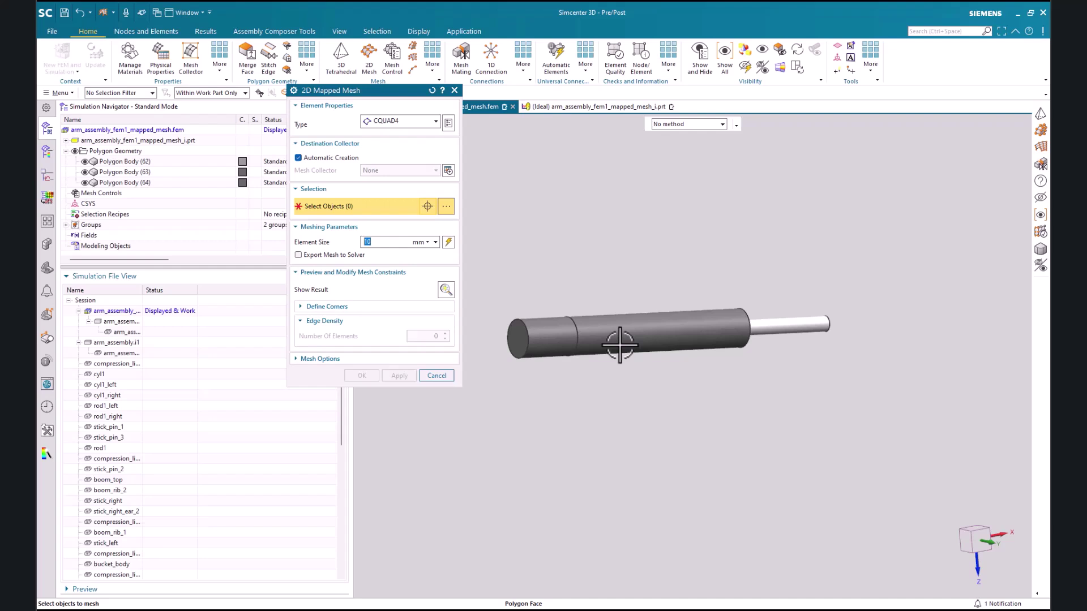
{"action": "scroll", "coordinate": [560, 339], "scroll_direction": "up", "scroll_amount": 2}
{"action": "left_click", "coordinate": [532, 339]}
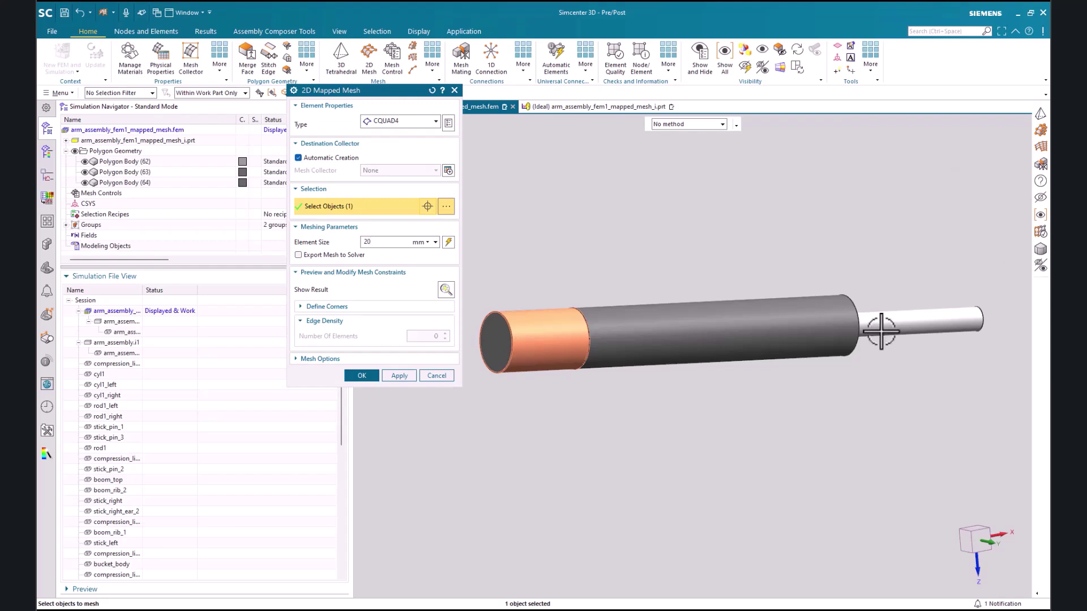
{"action": "left_click", "coordinate": [398, 375]}
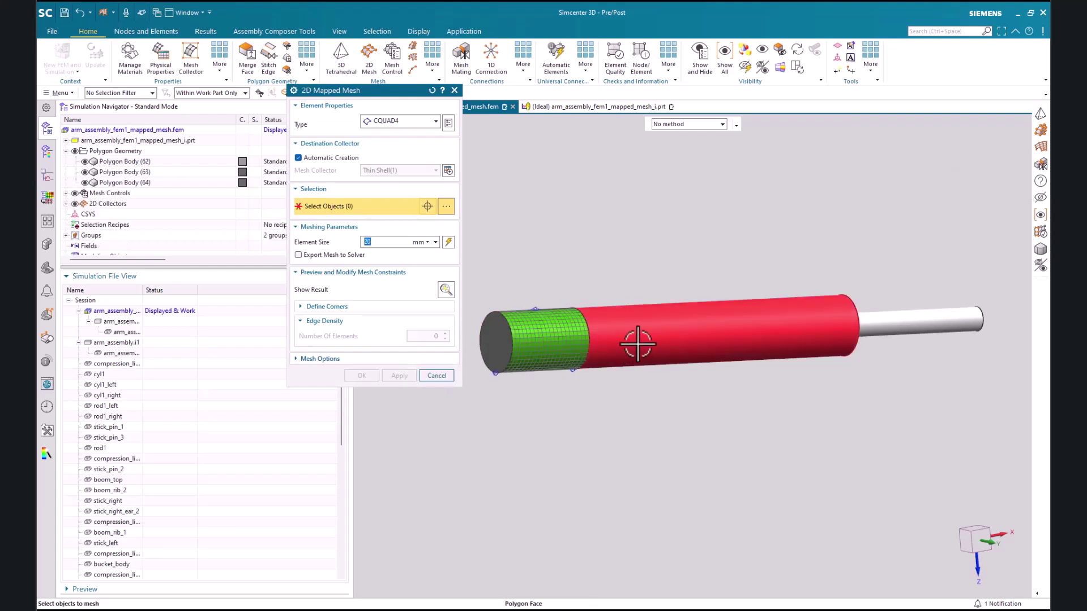
Step: Create a CQUAD4 2D mapped mesh with 10 mm elements on the outer face of the long middle cylinder
{"action": "scroll", "coordinate": [548, 323], "scroll_direction": "up", "scroll_amount": 3}
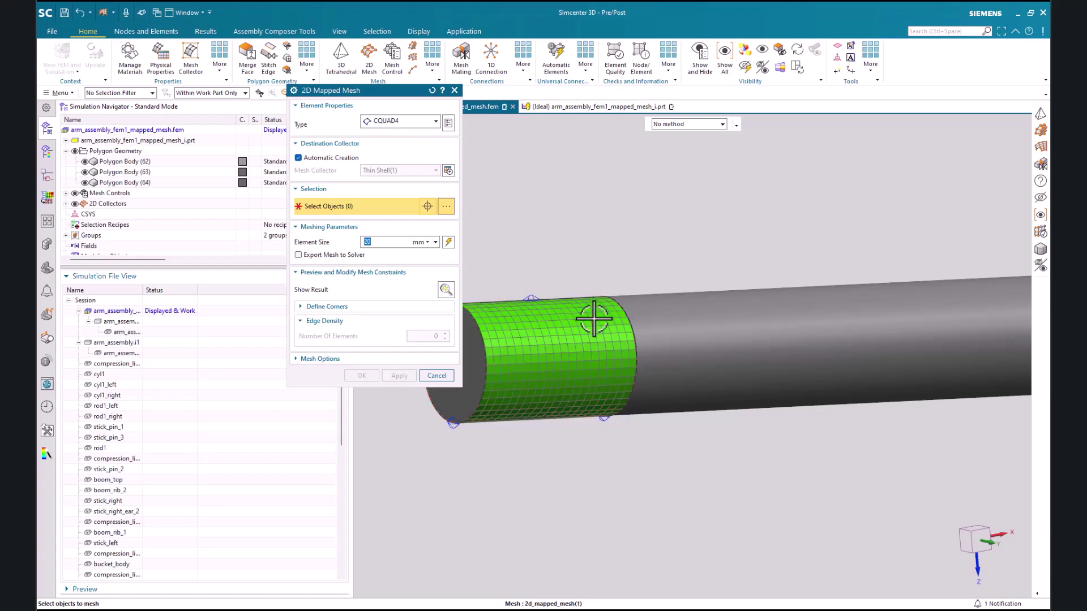
{"action": "scroll", "coordinate": [611, 322], "scroll_direction": "down", "scroll_amount": 2}
{"action": "left_click", "coordinate": [738, 331]}
{"action": "scroll", "coordinate": [716, 354], "scroll_direction": "down", "scroll_amount": 2}
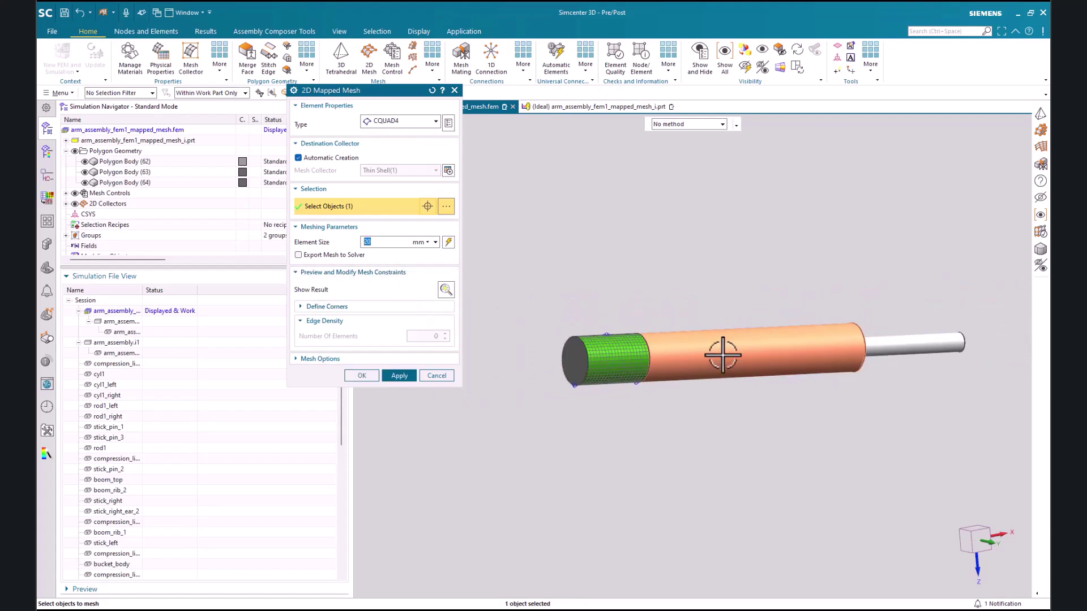
{"action": "scroll", "coordinate": [611, 322], "scroll_direction": "up", "scroll_amount": 3}
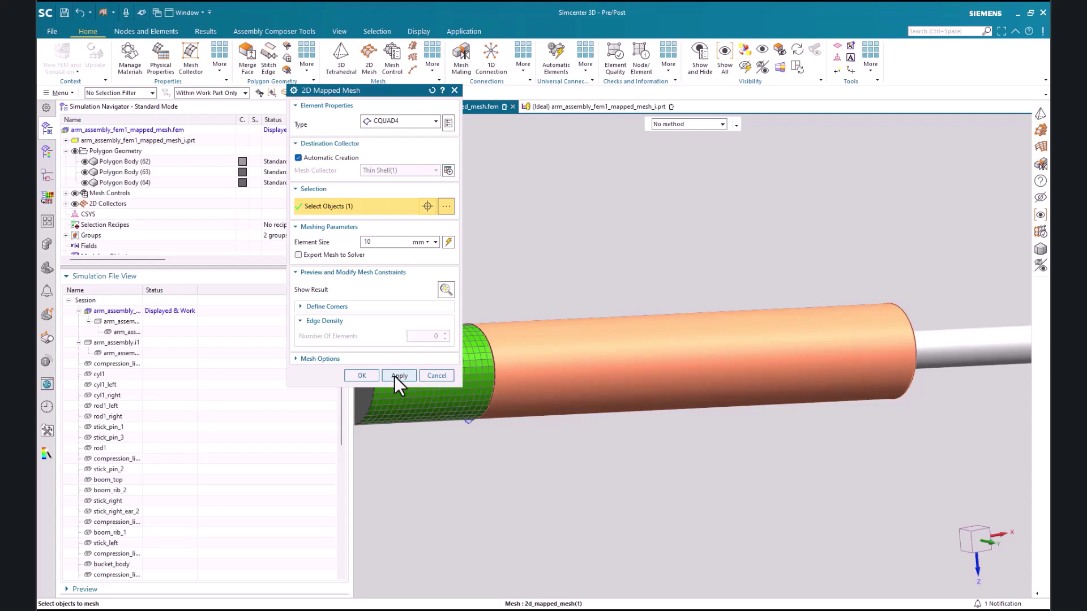
{"action": "left_click", "coordinate": [369, 375]}
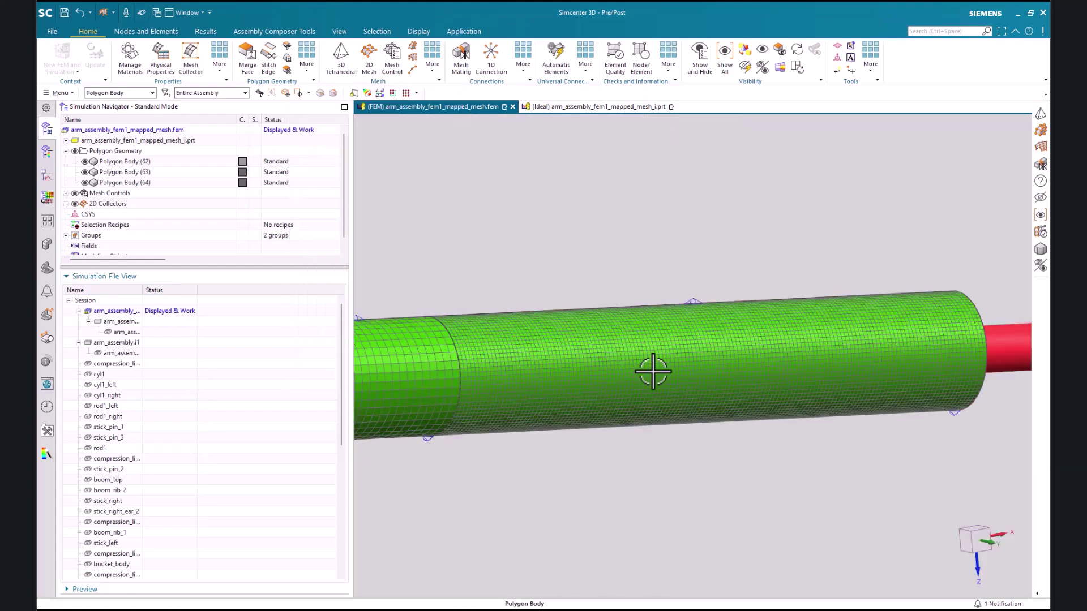
Step: Examine how the mapped mesh elements line up along the edge between the short and long cylinder faces
{"action": "scroll", "coordinate": [504, 358], "scroll_direction": "down", "scroll_amount": 3}
{"action": "scroll", "coordinate": [508, 365], "scroll_direction": "up", "scroll_amount": 5}
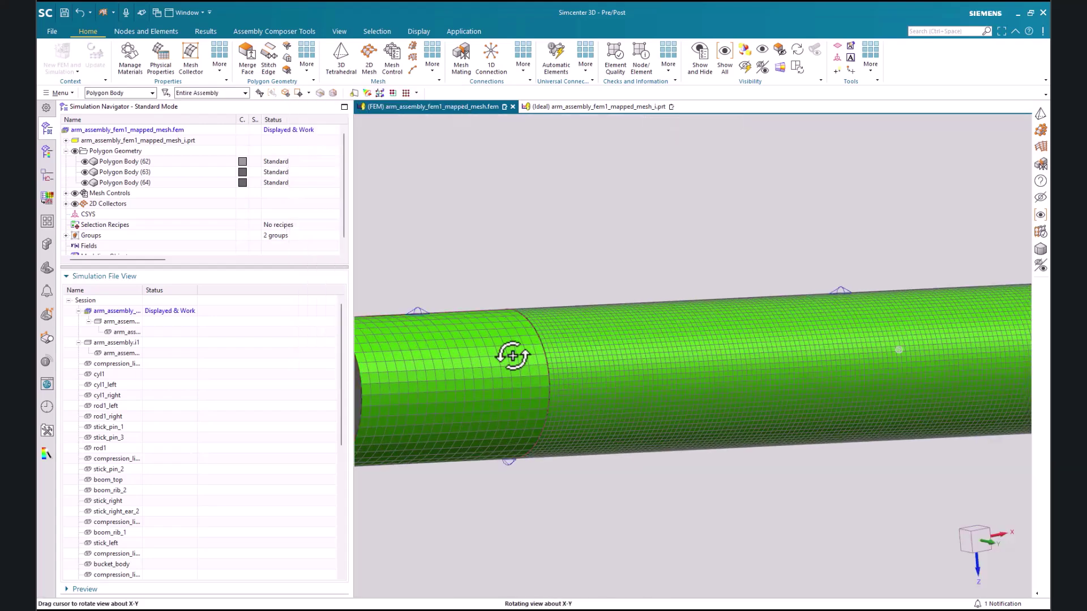
{"action": "scroll", "coordinate": [504, 355], "scroll_direction": "up", "scroll_amount": 5}
{"action": "scroll", "coordinate": [421, 327], "scroll_direction": "up", "scroll_amount": 2}
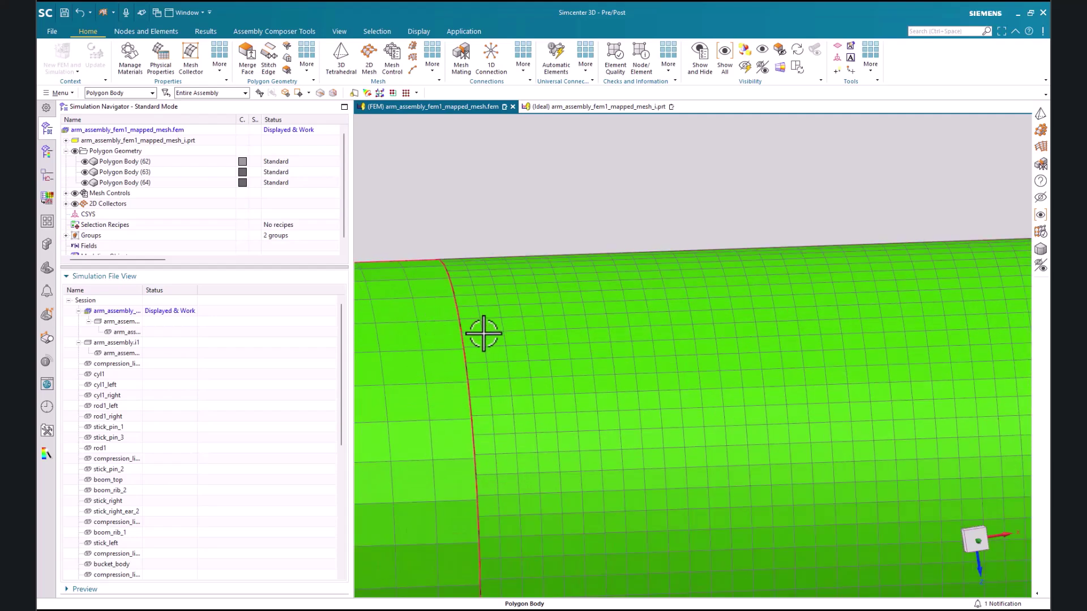
{"action": "scroll", "coordinate": [464, 307], "scroll_direction": "up", "scroll_amount": 1}
{"action": "scroll", "coordinate": [449, 289], "scroll_direction": "up", "scroll_amount": 1}
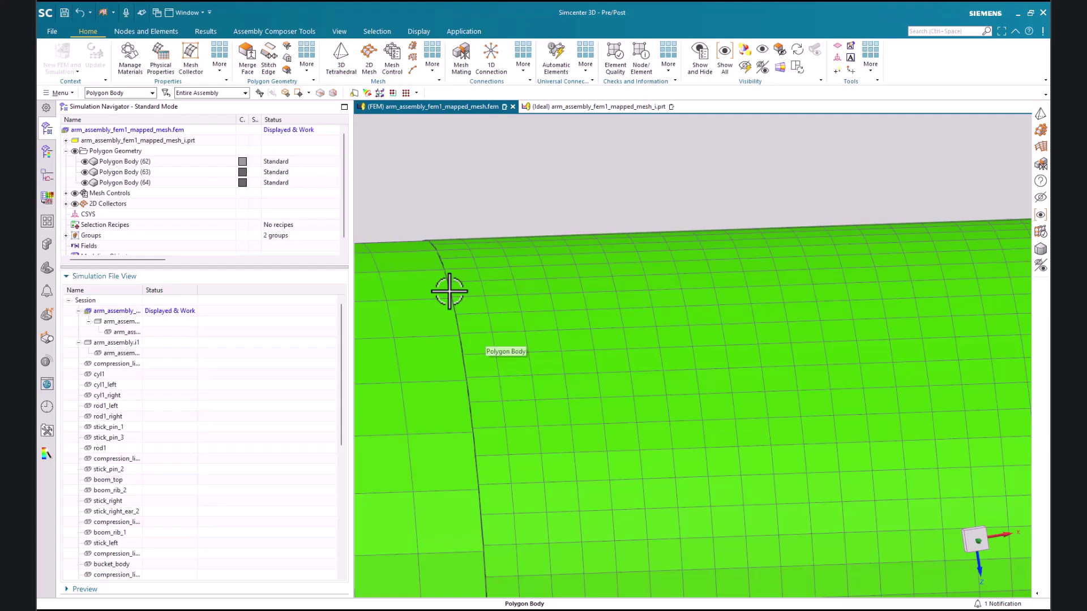
{"action": "scroll", "coordinate": [457, 257], "scroll_direction": "down", "scroll_amount": 6}
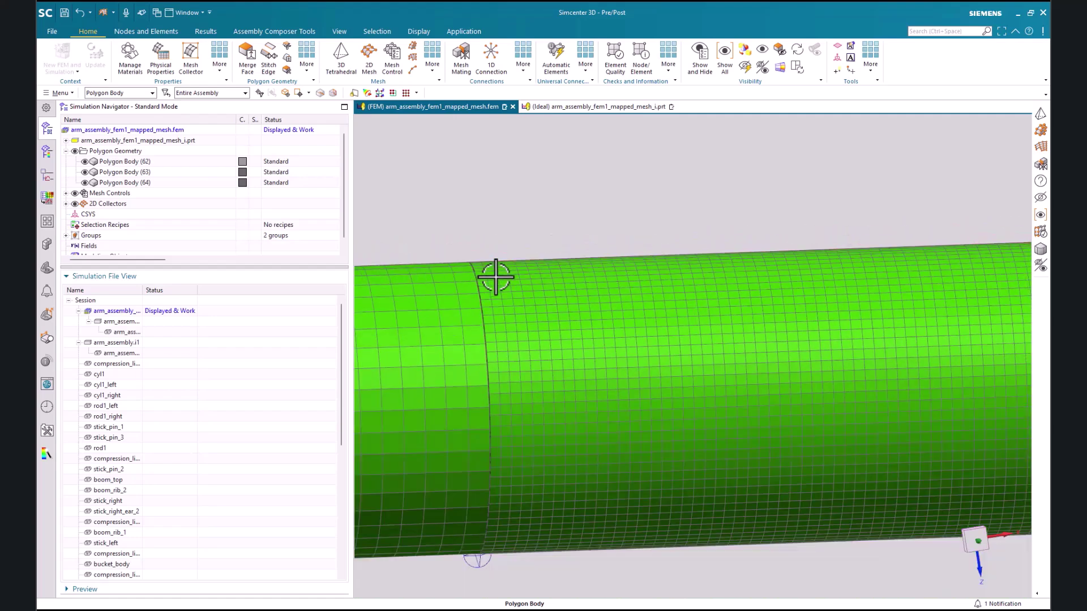
Step: Create a CHEXA(8) 3D swept mesh on the short end cylinder body with a 20 mm source element size
{"action": "left_click", "coordinate": [413, 46]}
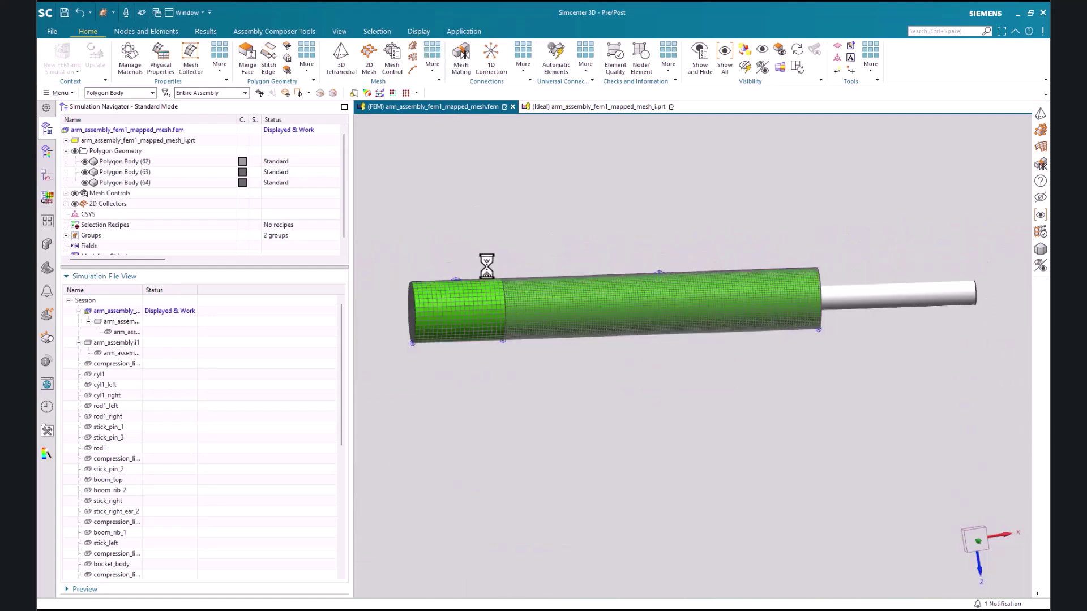
{"action": "middle_click_drag", "start_coordinate": [504, 301], "coordinate": [570, 316]}
{"action": "scroll", "coordinate": [570, 316], "scroll_direction": "up", "scroll_amount": 2}
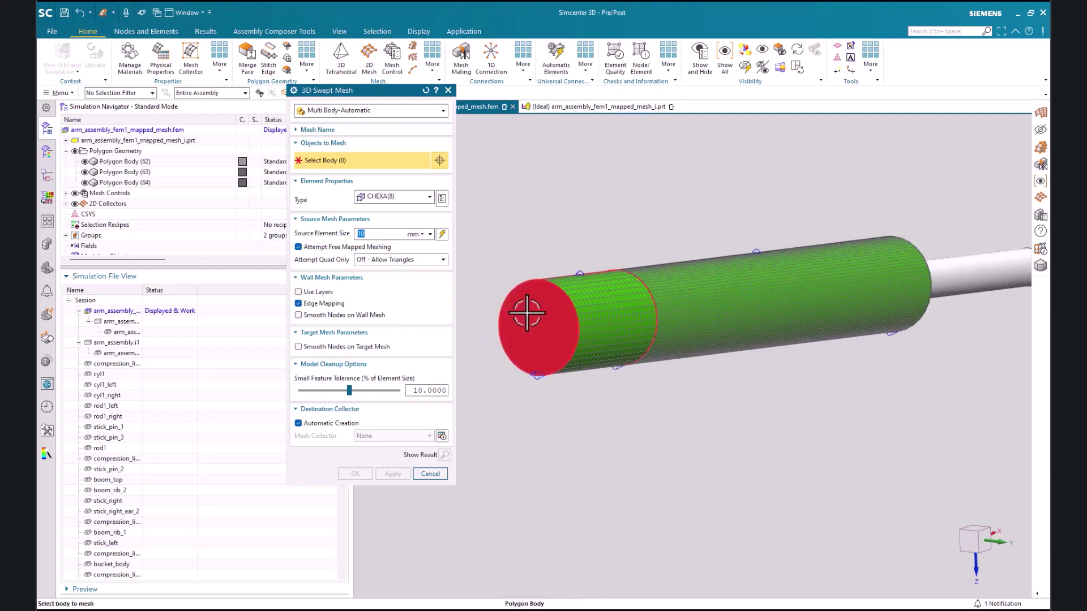
{"action": "left_click", "coordinate": [523, 315]}
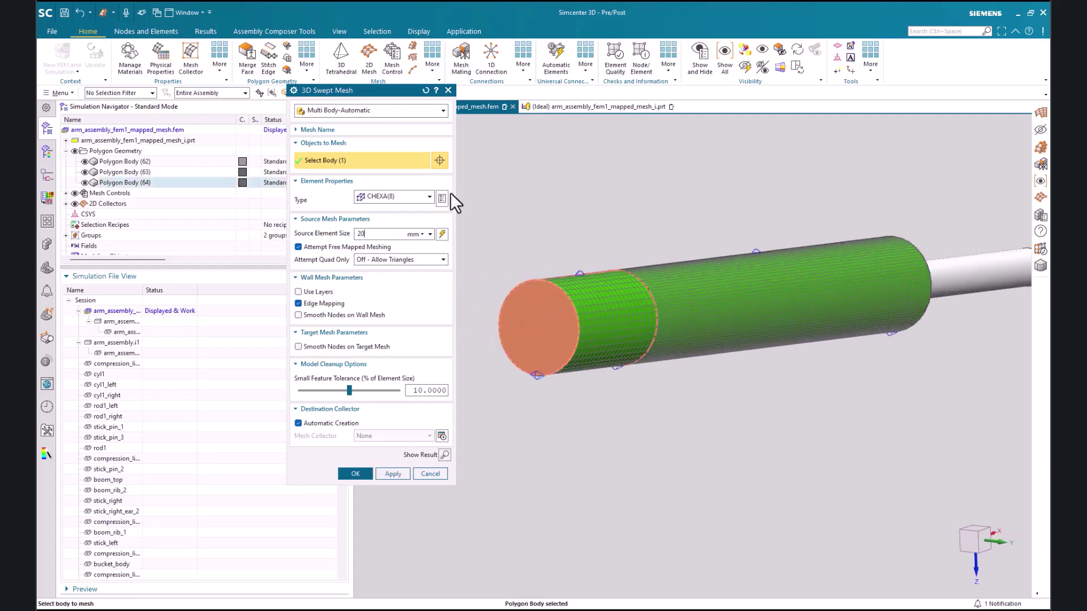
{"action": "left_click", "coordinate": [392, 473]}
Step: Create a CHEXA(8) 3D swept mesh on the hollow long cylinder body with a 10 mm source element size
{"action": "middle_click_drag", "start_coordinate": [696, 322], "coordinate": [566, 348]}
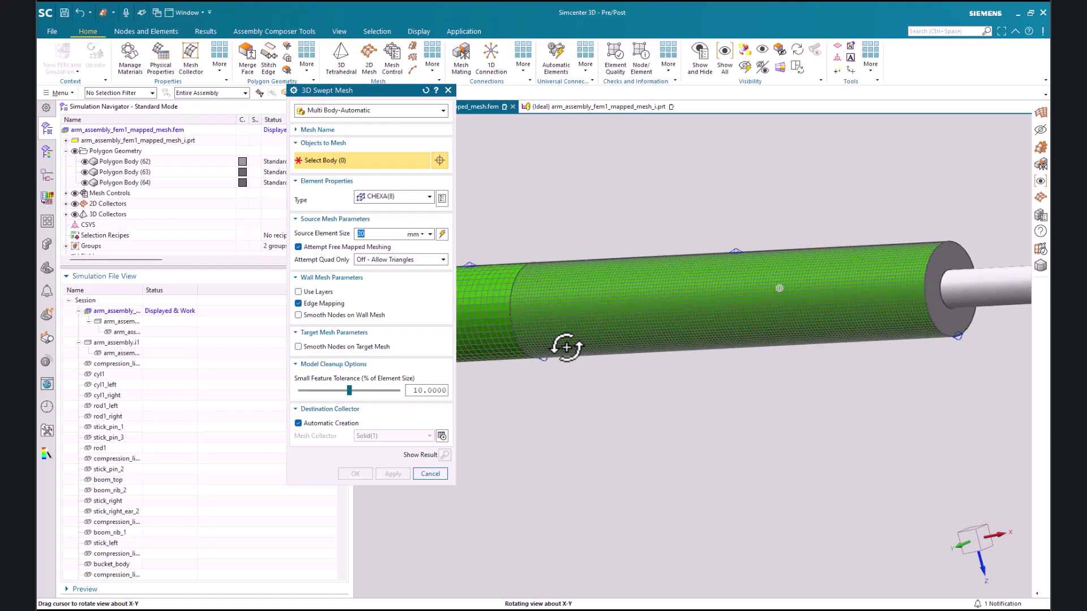
{"action": "scroll", "coordinate": [922, 181], "scroll_direction": "up", "scroll_amount": 3}
{"action": "left_click", "coordinate": [837, 359]}
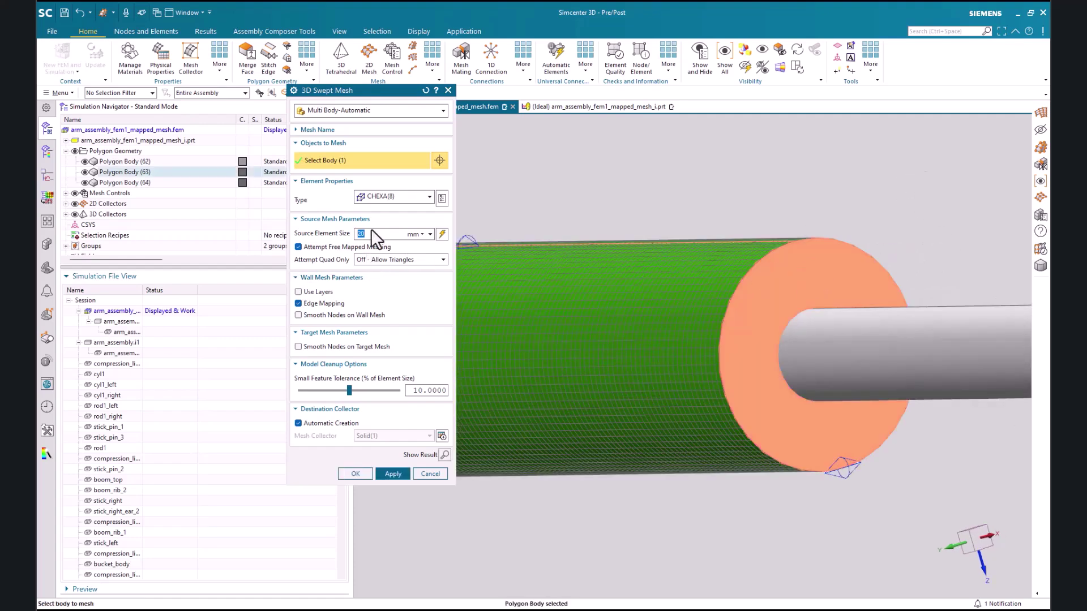
{"action": "type", "text": "10"}
{"action": "left_click", "coordinate": [351, 473]}
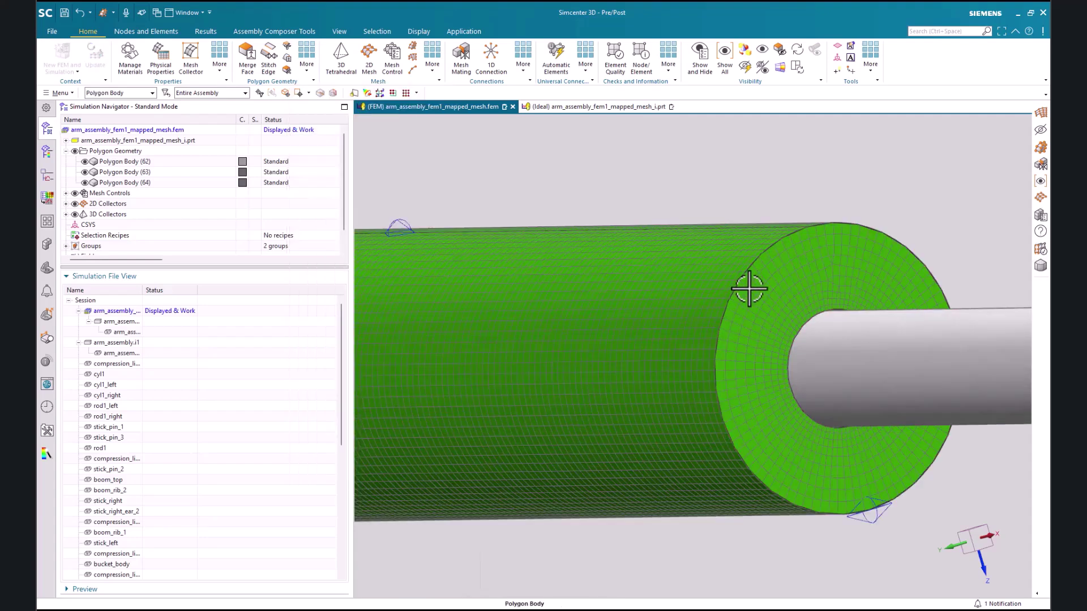
Step: Change the element size of the long cylinder's 2D mapped mesh to 20 mm and update the finite element model
{"action": "scroll", "coordinate": [752, 287], "scroll_direction": "up", "scroll_amount": 4}
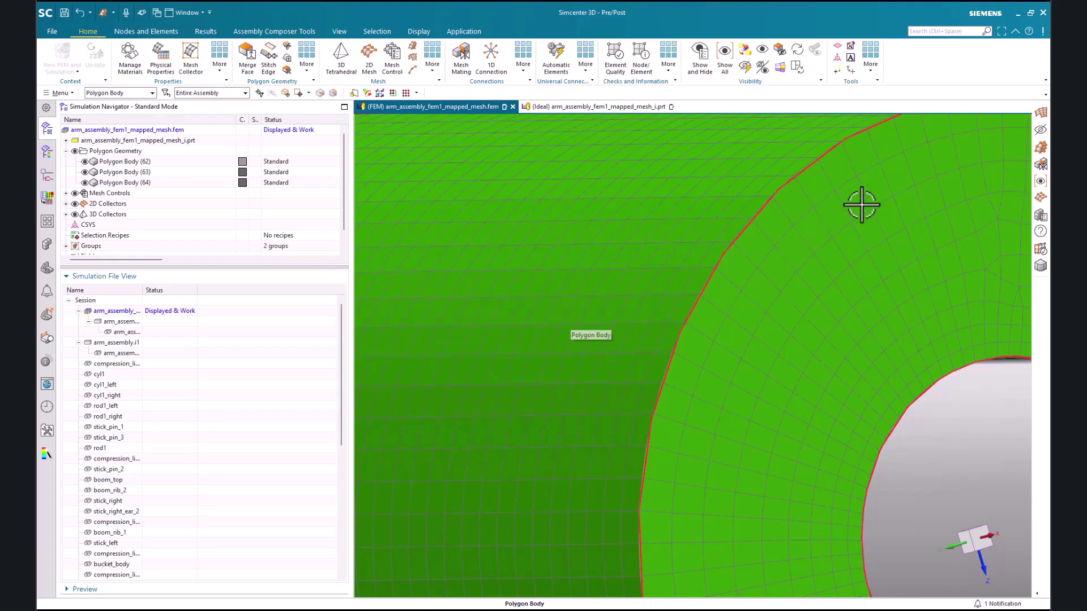
{"action": "left_click", "coordinate": [65, 203]}
{"action": "left_click", "coordinate": [76, 225]}
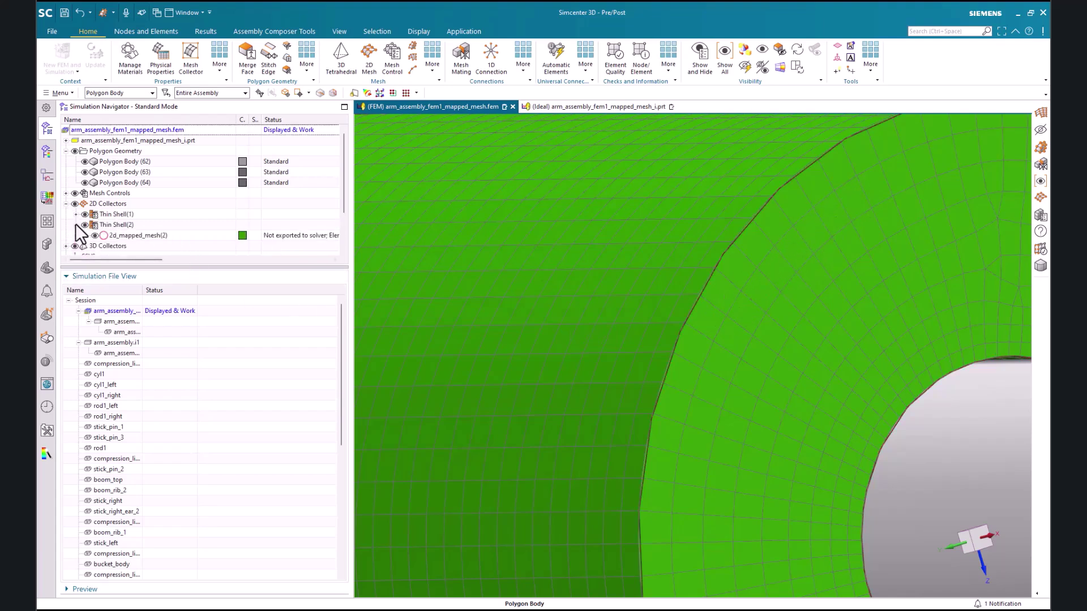
{"action": "left_click", "coordinate": [128, 236]}
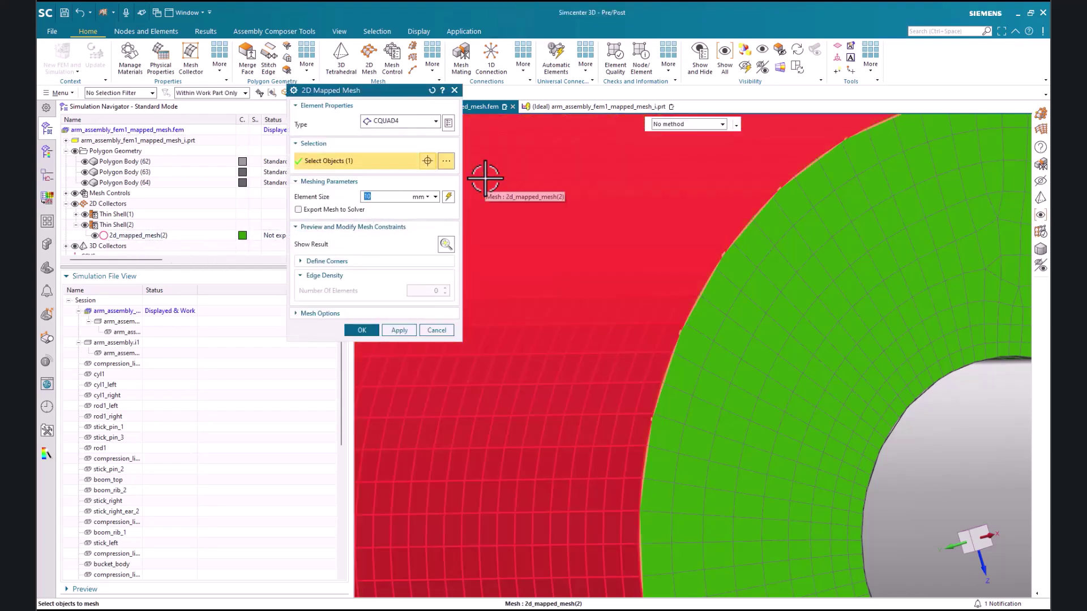
{"action": "type", "text": "20"}
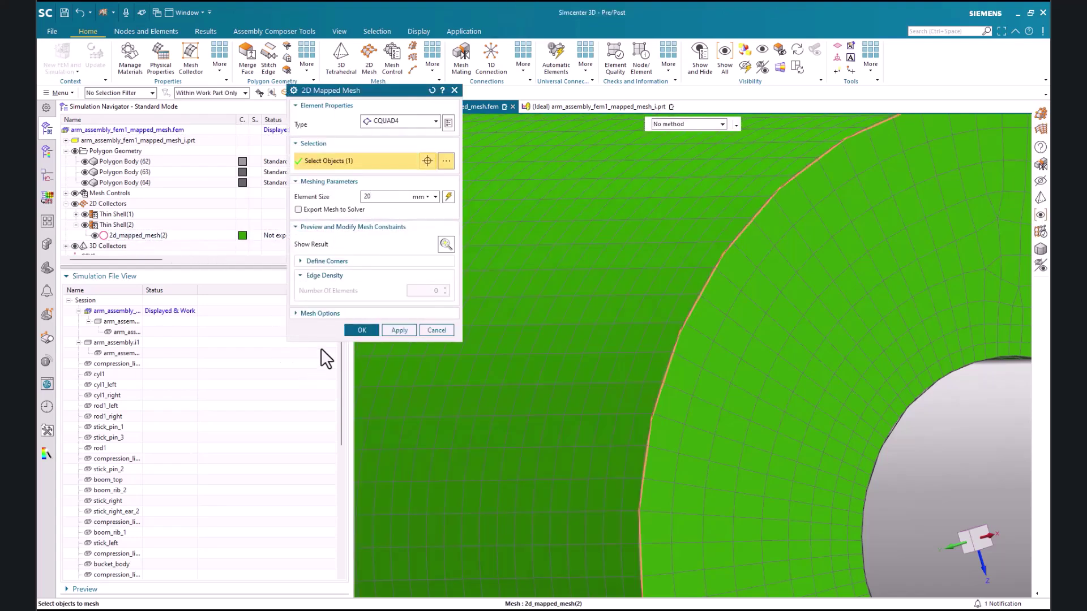
{"action": "left_click", "coordinate": [367, 330]}
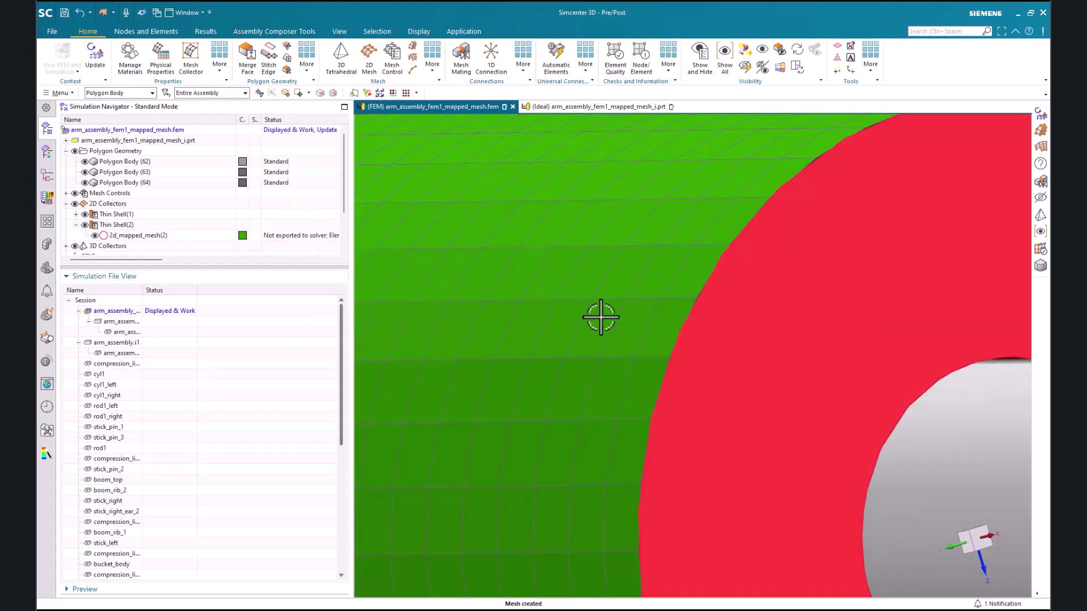
{"action": "left_click", "coordinate": [95, 52]}
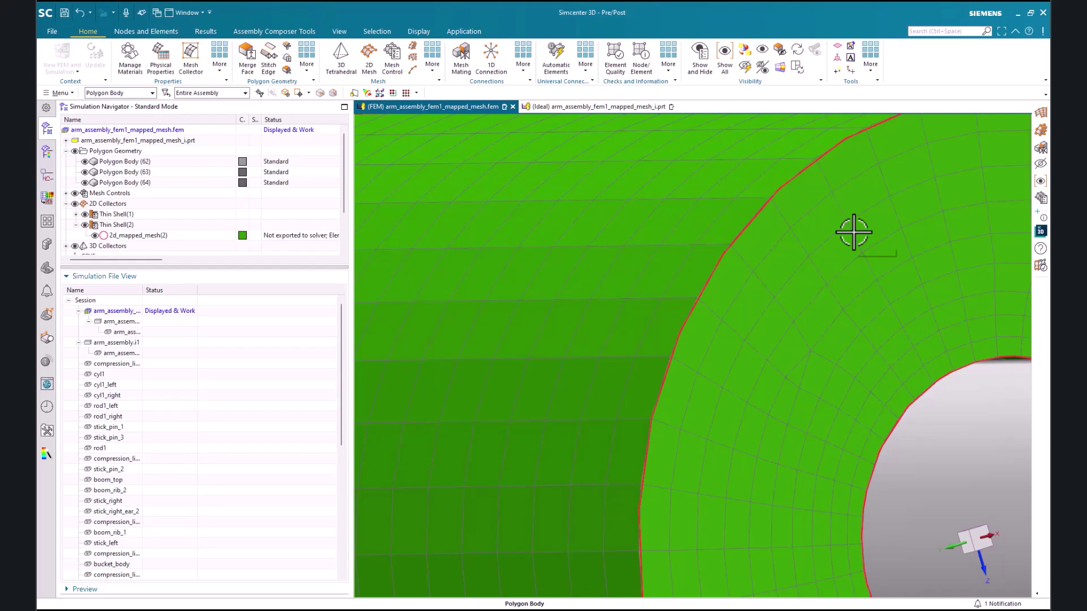
{"action": "scroll", "coordinate": [790, 243], "scroll_direction": "up", "scroll_amount": 2}
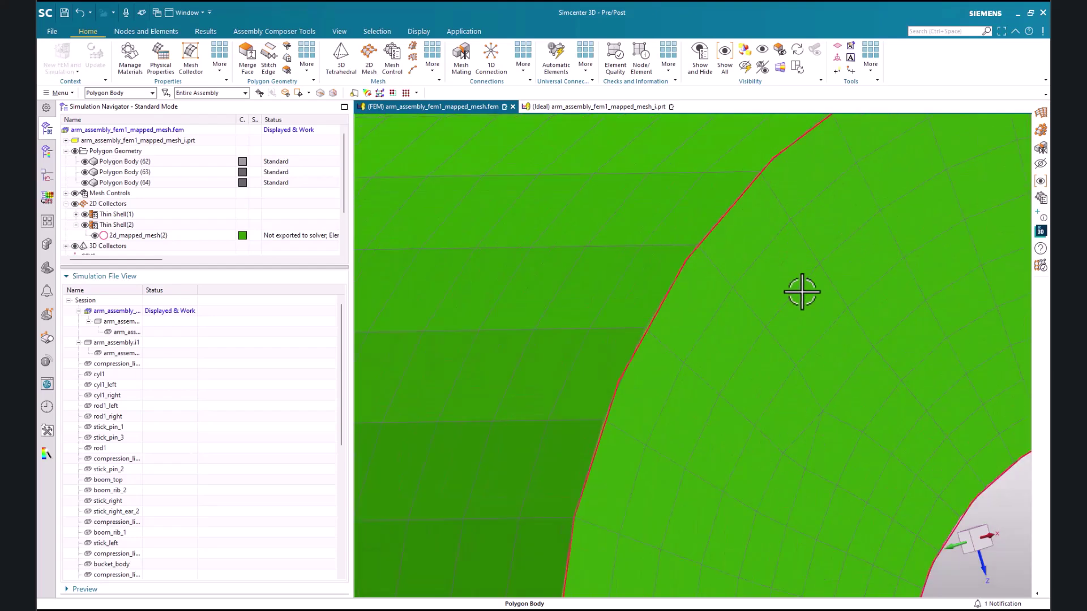
{"action": "scroll", "coordinate": [804, 297], "scroll_direction": "down", "scroll_amount": 4}
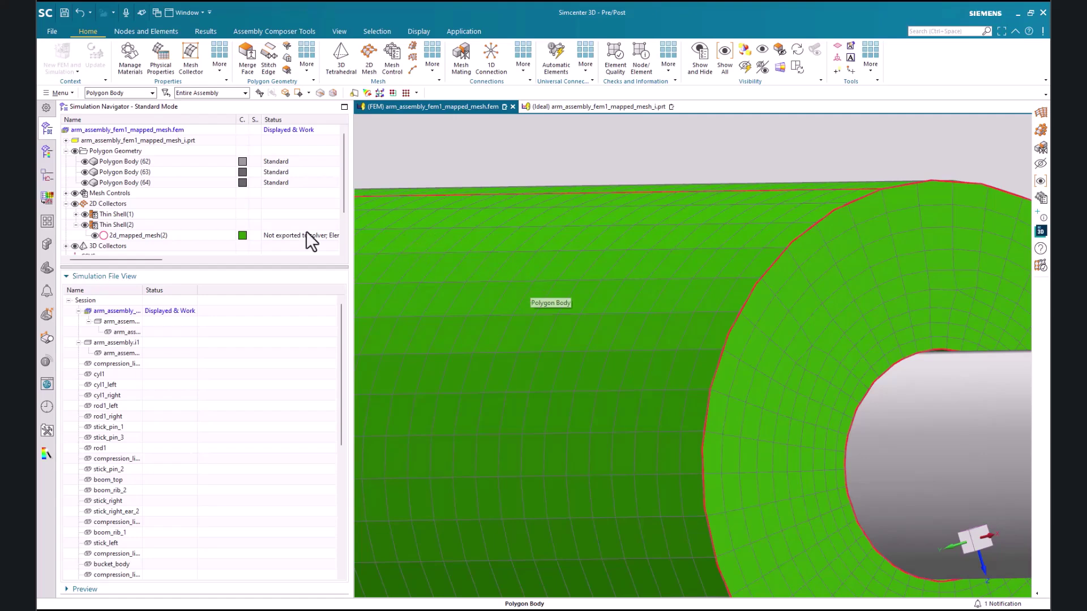
Step: Set the long cylinder's 2D mapped mesh back to a 10 mm element size and update the finite element model
{"action": "double_click", "coordinate": [122, 236]}
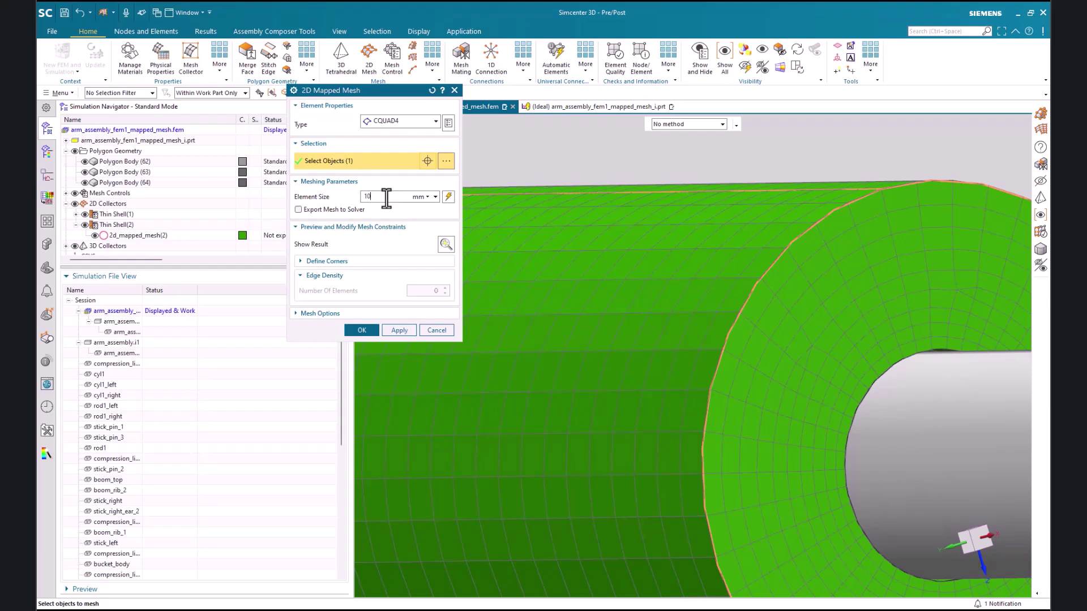
{"action": "left_click", "coordinate": [361, 331]}
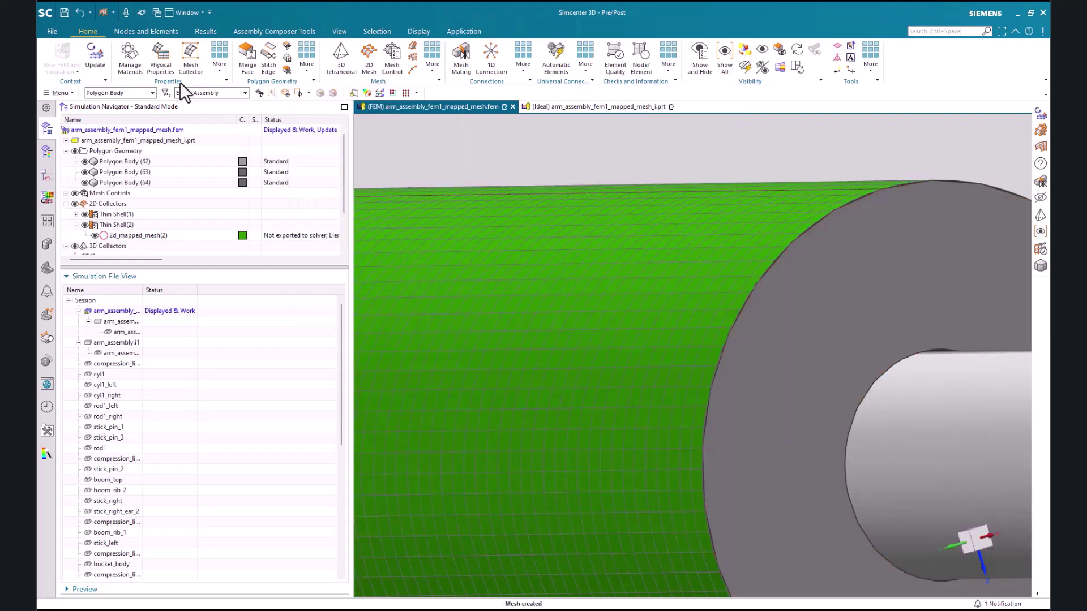
{"action": "left_click", "coordinate": [95, 59]}
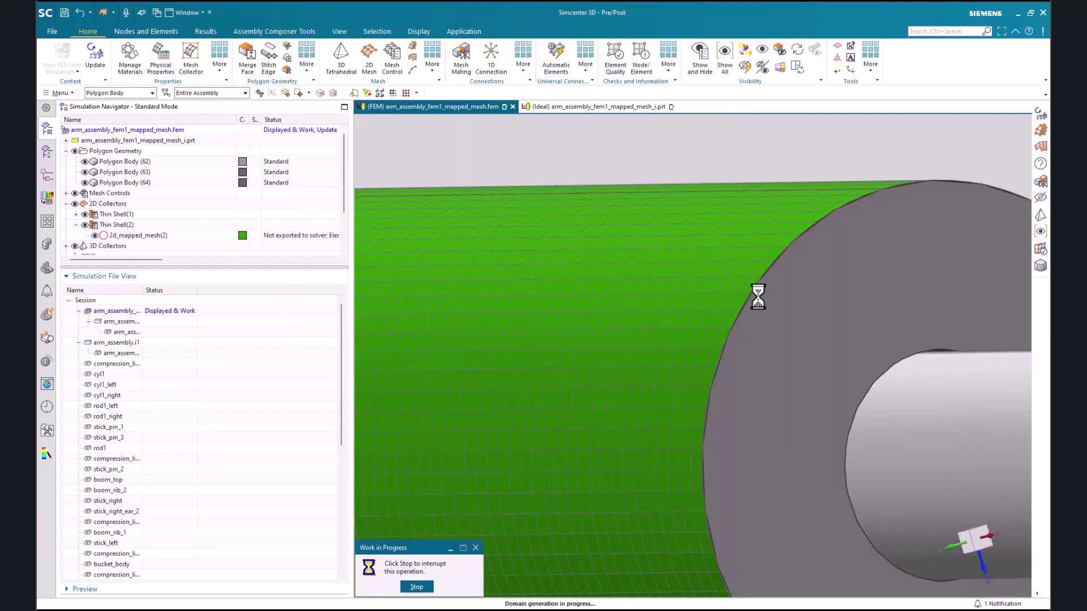
{"action": "scroll", "coordinate": [577, 261], "scroll_direction": "down", "scroll_amount": 5}
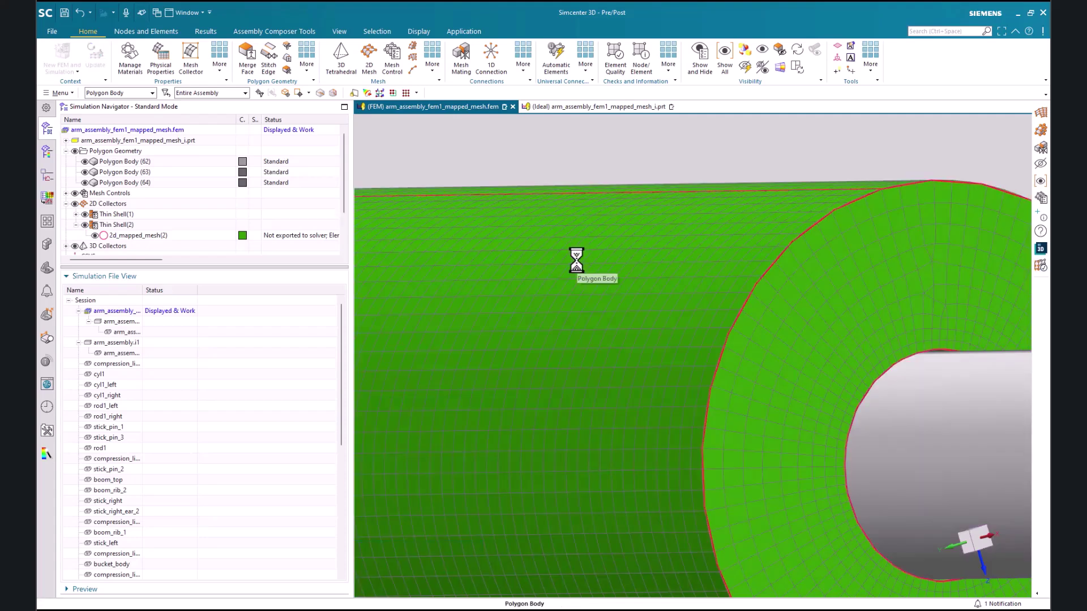
Step: Create a CHEXA(8) 3D swept mesh on the thin rod body with a 10 mm source element size
{"action": "scroll", "coordinate": [576, 260], "scroll_direction": "down", "scroll_amount": 3}
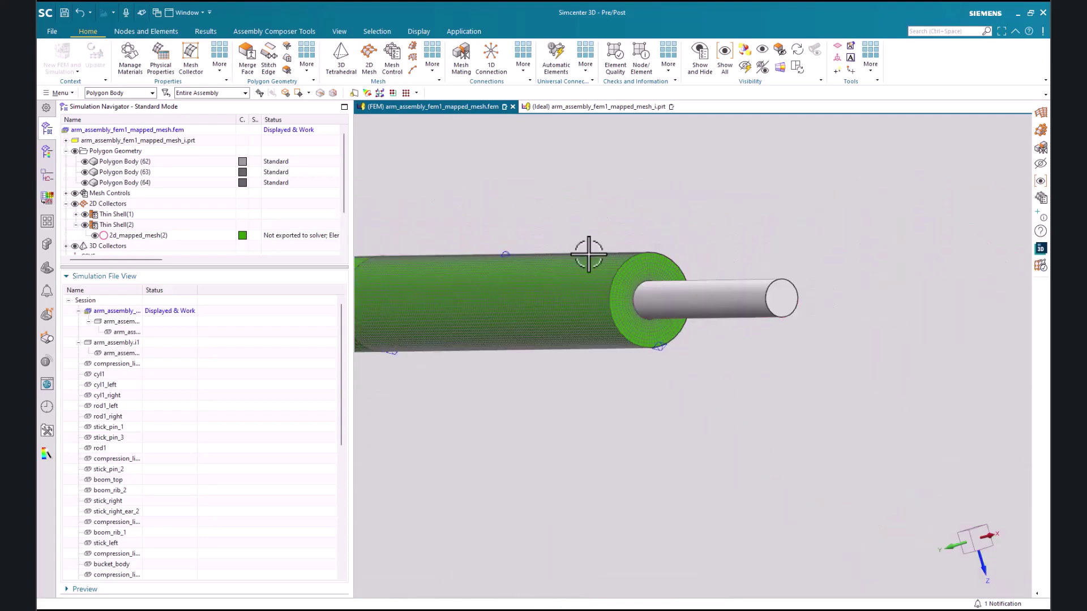
{"action": "left_click", "coordinate": [413, 47]}
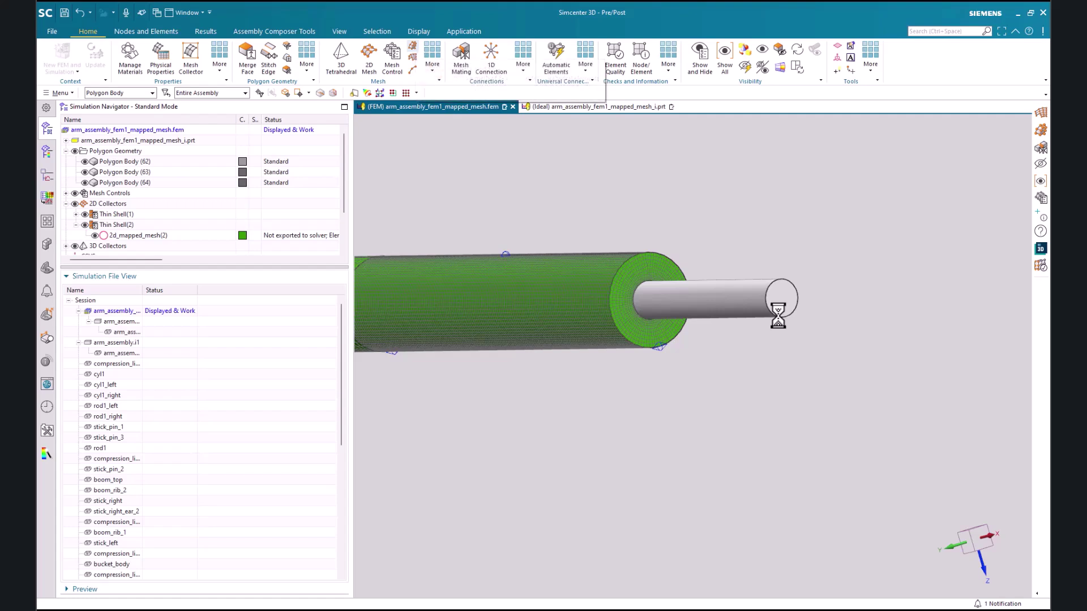
{"action": "left_click", "coordinate": [710, 304]}
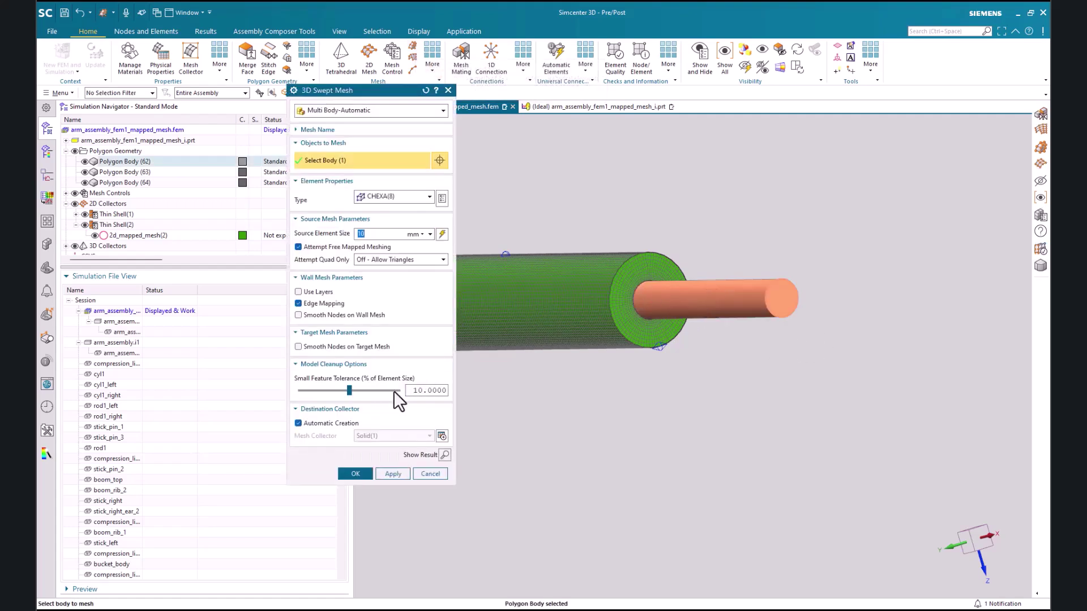
{"action": "left_click", "coordinate": [351, 474]}
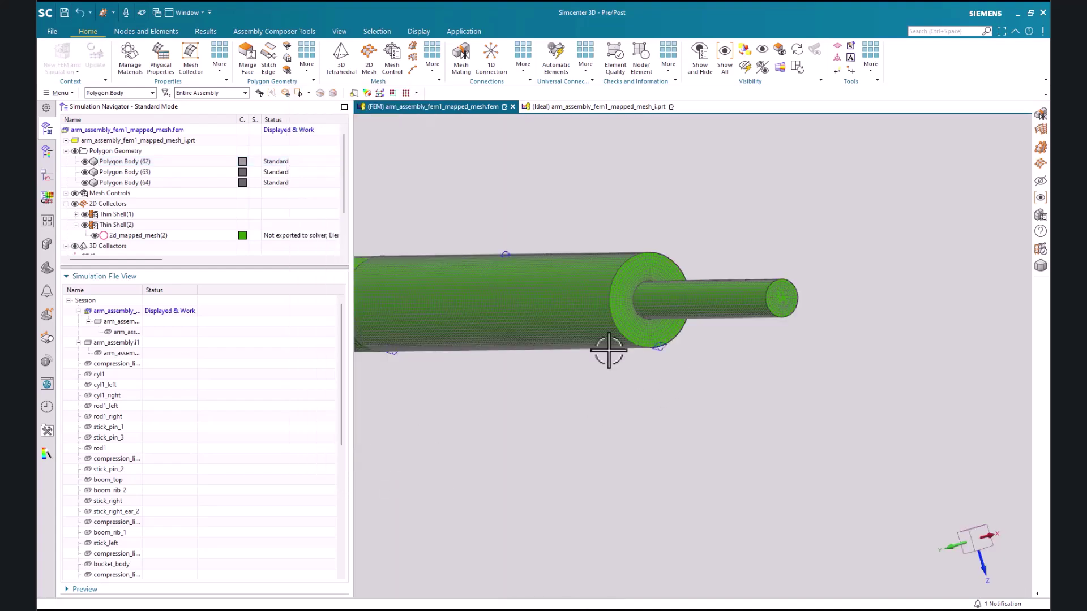
Step: Turn on the section clip through the meshed cylinder and rod and orient the view perpendicular to the cut
{"action": "scroll", "coordinate": [842, 401], "scroll_direction": "down", "scroll_amount": 2}
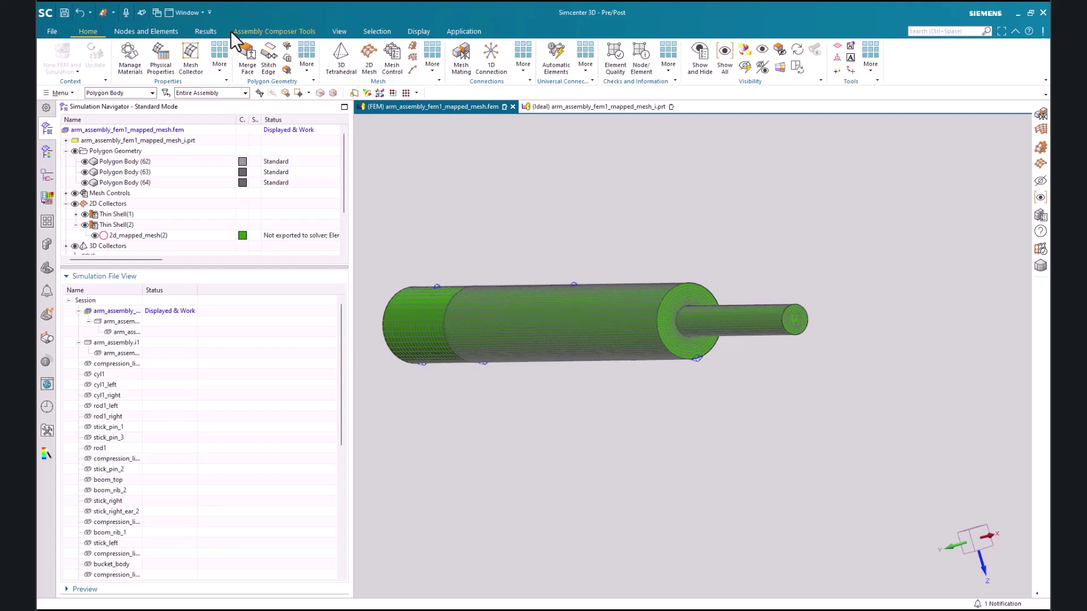
{"action": "left_click", "coordinate": [339, 31]}
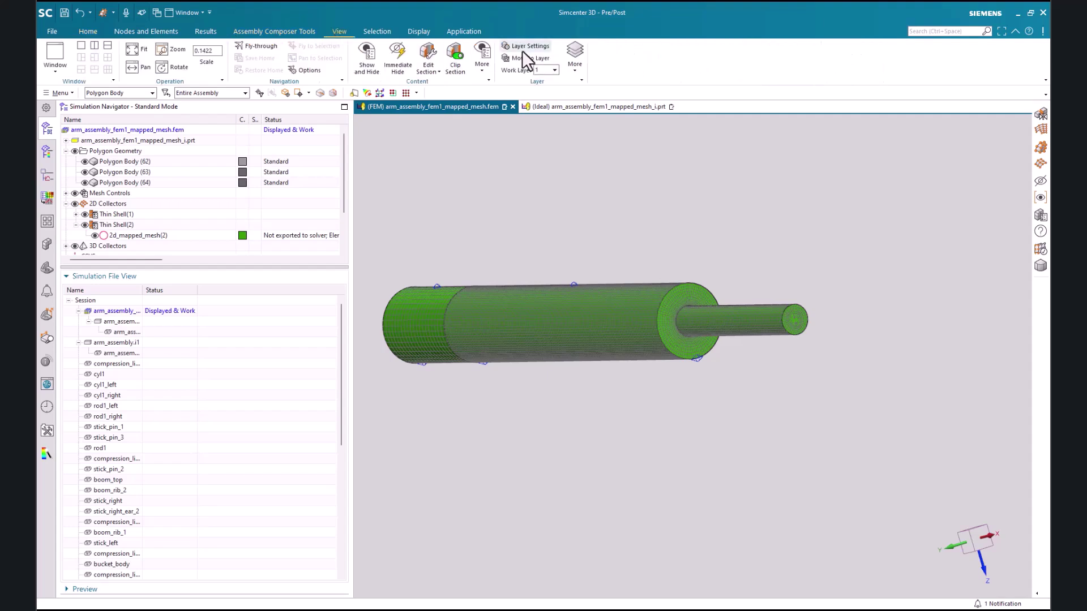
{"action": "left_click", "coordinate": [458, 54]}
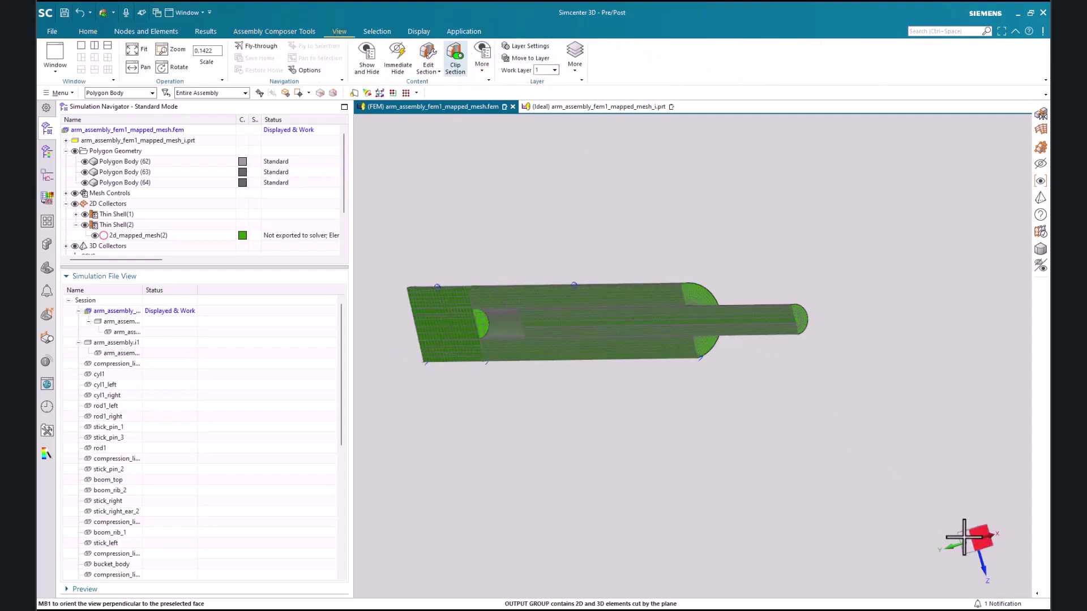
{"action": "left_click", "coordinate": [964, 537]}
{"action": "scroll", "coordinate": [470, 329], "scroll_direction": "down", "scroll_amount": 2}
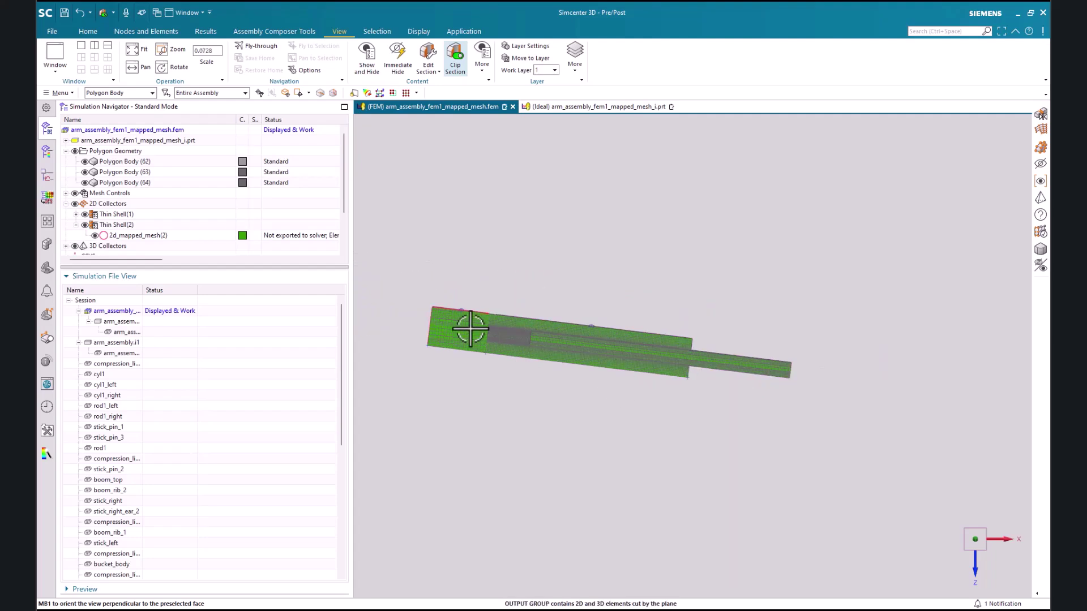
Step: Examine the sectioned mesh for node alignment between the two cylinder bodies and along the gap between cylinder and rod
{"action": "scroll", "coordinate": [510, 283], "scroll_direction": "up", "scroll_amount": 7}
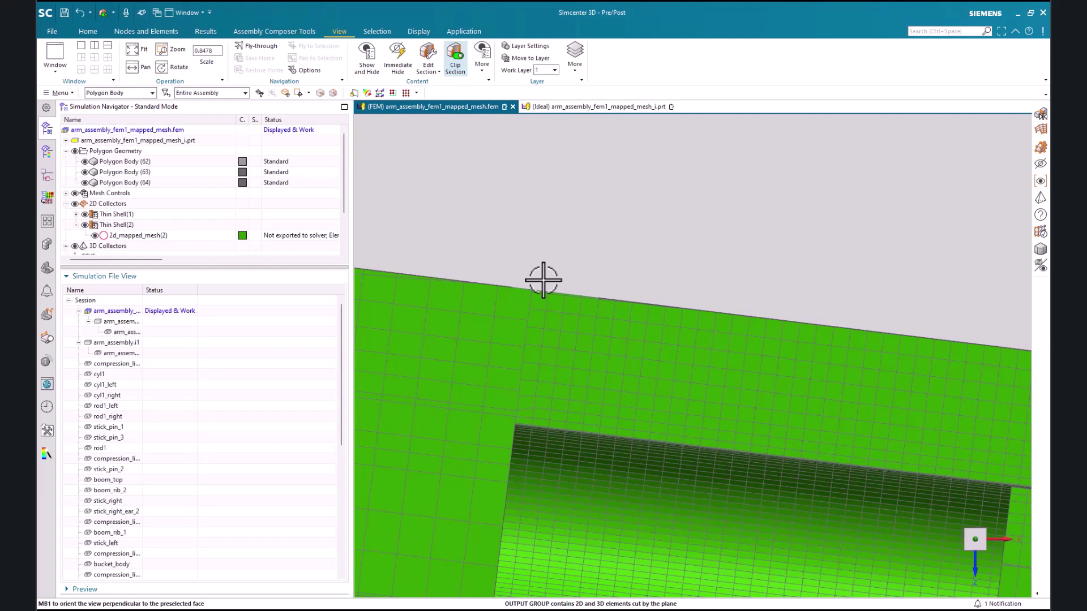
{"action": "scroll", "coordinate": [520, 331], "scroll_direction": "down", "scroll_amount": 3}
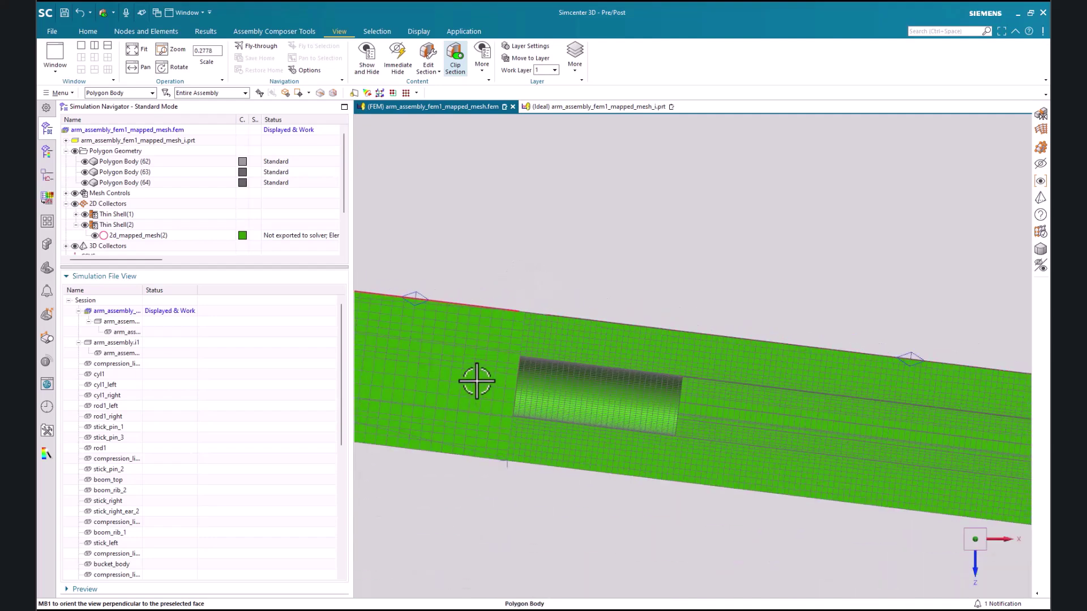
{"action": "scroll", "coordinate": [752, 400], "scroll_direction": "up", "scroll_amount": 3}
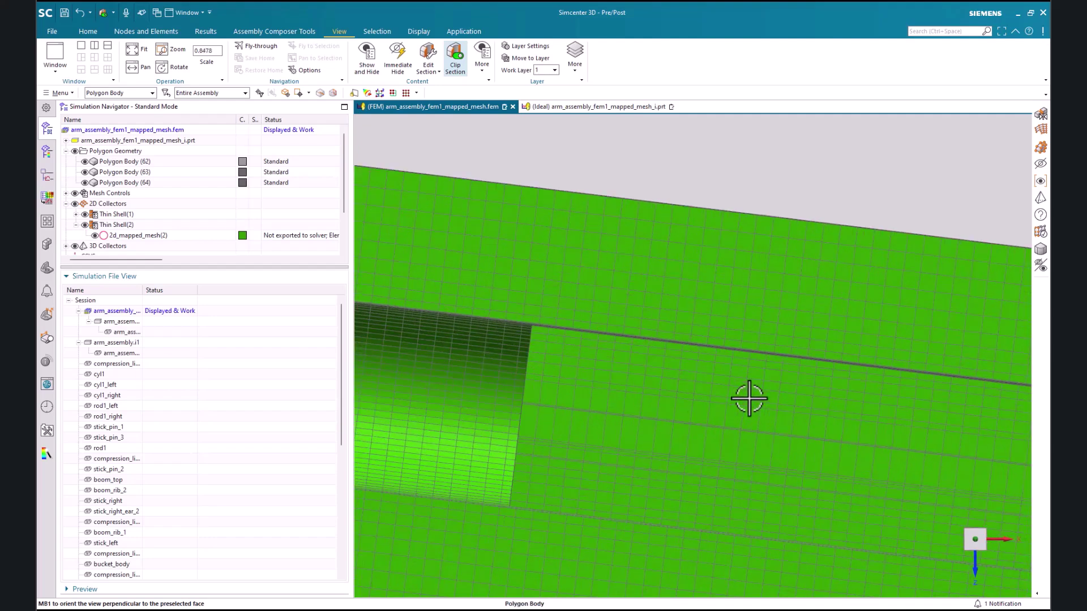
{"action": "scroll", "coordinate": [529, 302], "scroll_direction": "up", "scroll_amount": 2}
{"action": "middle_click_drag", "start_coordinate": [553, 351], "coordinate": [578, 337]}
{"action": "scroll", "coordinate": [551, 308], "scroll_direction": "up", "scroll_amount": 3}
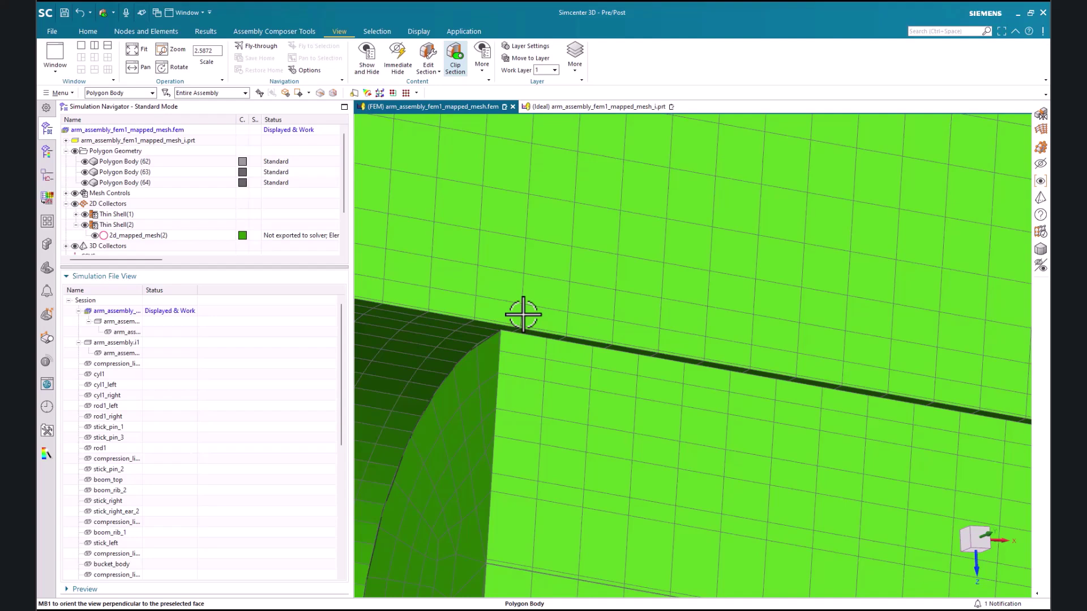
{"action": "scroll", "coordinate": [498, 342], "scroll_direction": "up", "scroll_amount": 1}
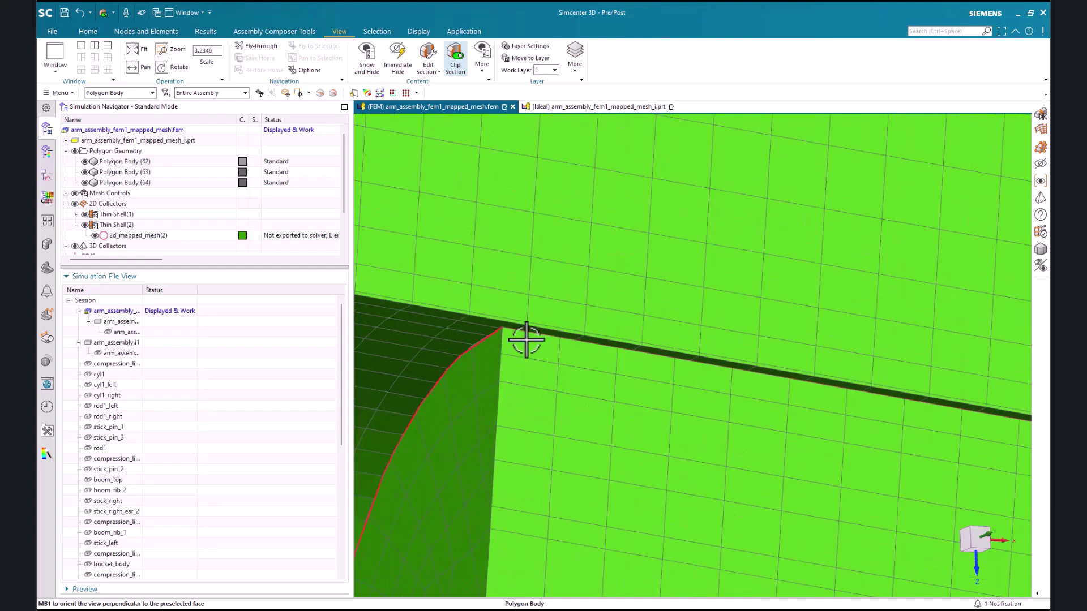
{"action": "mouse_move", "coordinate": [526, 340]}
{"action": "middle_mouse_down"}
{"action": "mouse_move", "coordinate": [514, 359]}
{"action": "mouse_move", "coordinate": [533, 327]}
{"action": "middle_mouse_up"}
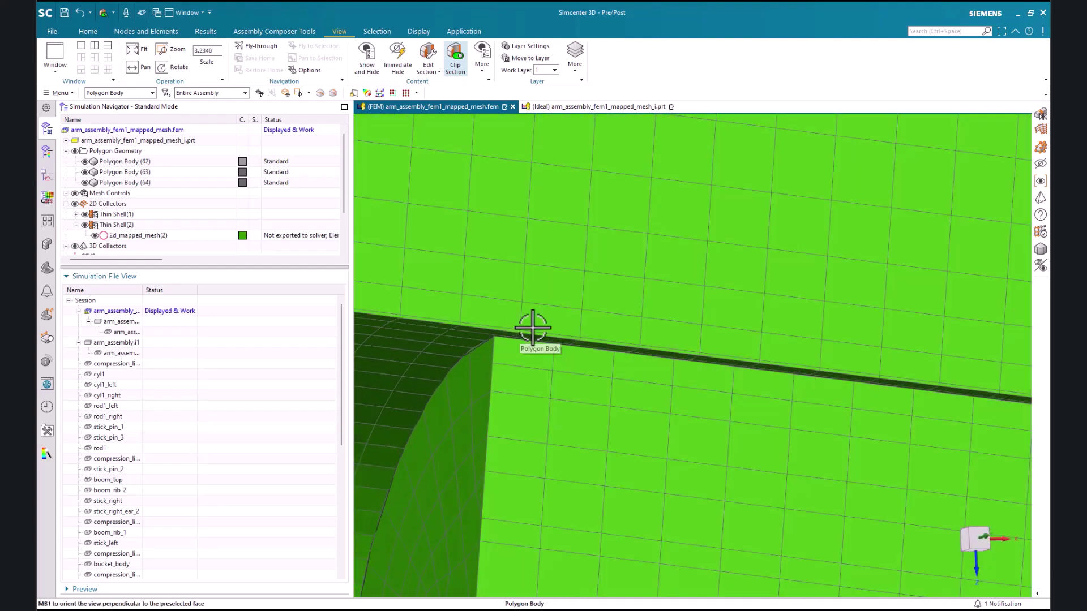
{"action": "scroll", "coordinate": [562, 310], "scroll_direction": "down", "scroll_amount": 11}
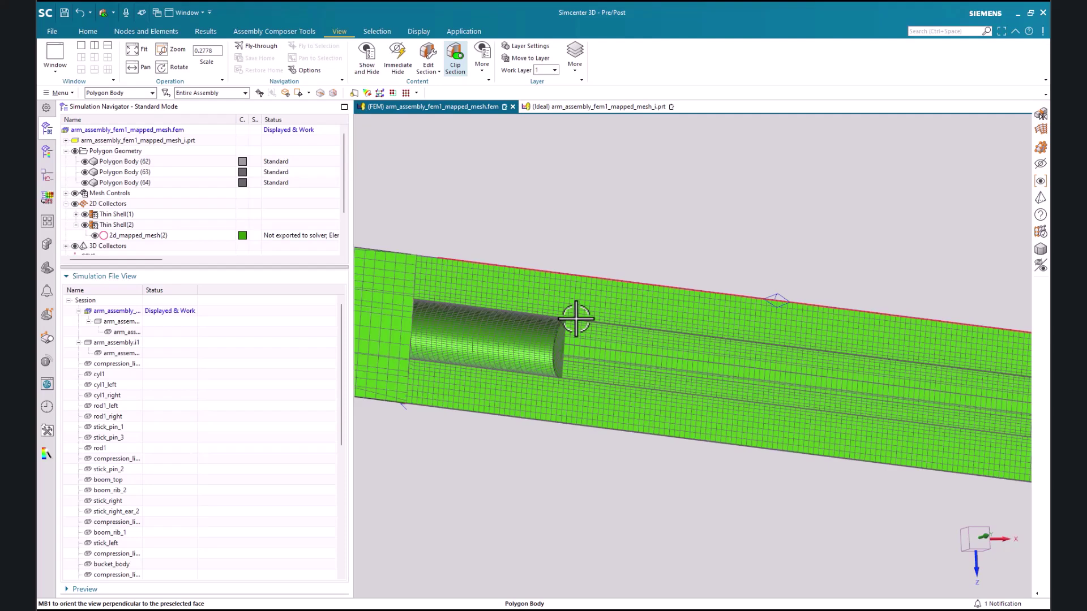
{"action": "left_click", "coordinate": [576, 319]}
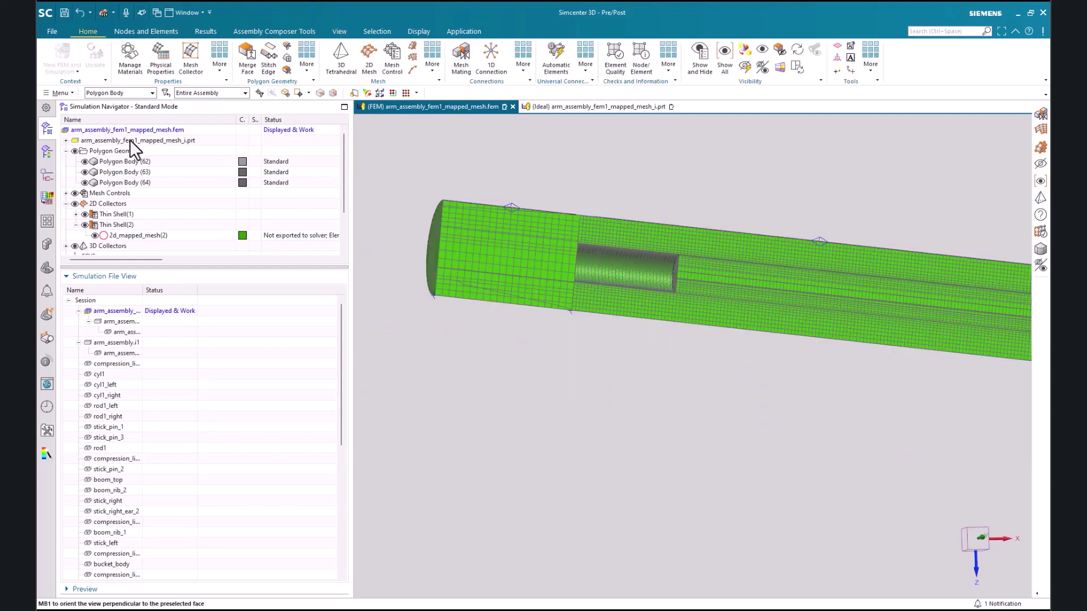
Step: Create automatic mesh mating conditions on all three polygon bodies with the All Pairs face search and a 1 mm search distance
{"action": "left_click", "coordinate": [461, 59]}
{"action": "scroll", "coordinate": [696, 249], "scroll_direction": "up", "scroll_amount": 3}
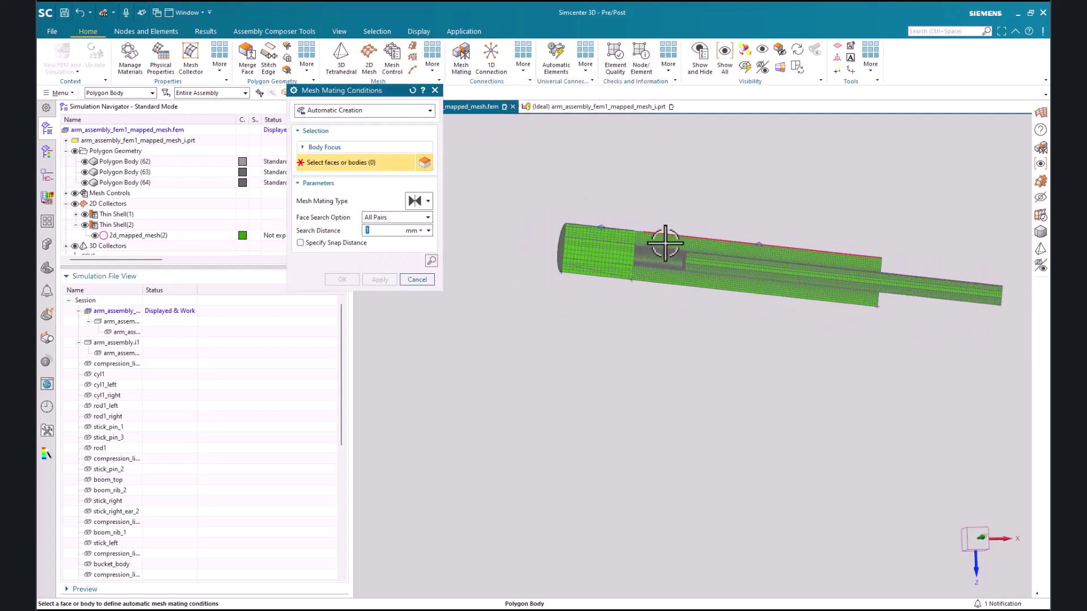
{"action": "scroll", "coordinate": [619, 248], "scroll_direction": "up", "scroll_amount": 2}
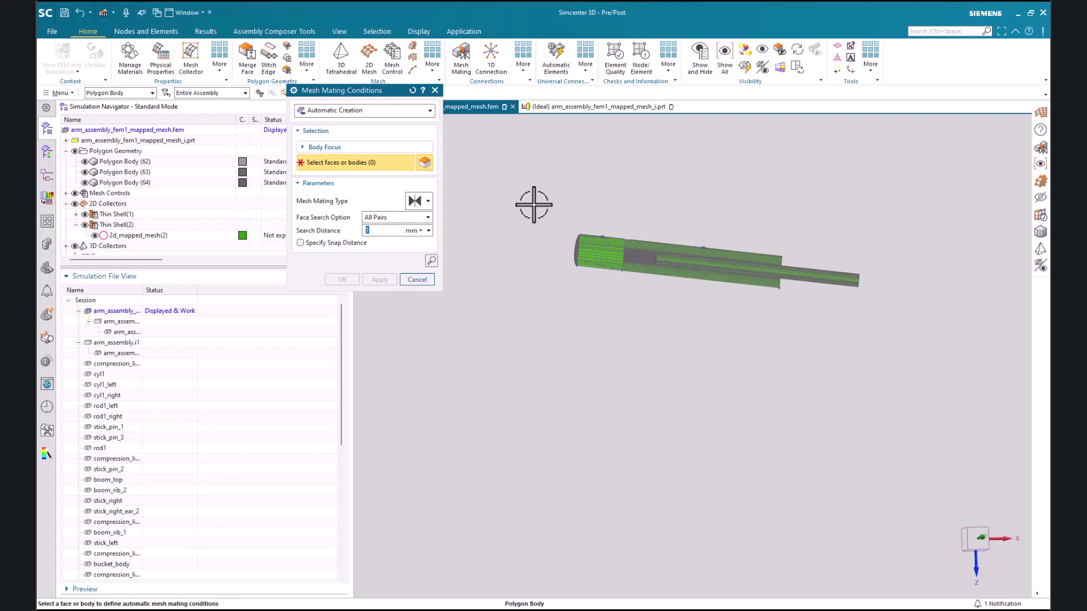
{"action": "left_click_drag", "start_coordinate": [512, 192], "coordinate": [917, 342]}
{"action": "scroll", "coordinate": [855, 278], "scroll_direction": "down", "scroll_amount": 2}
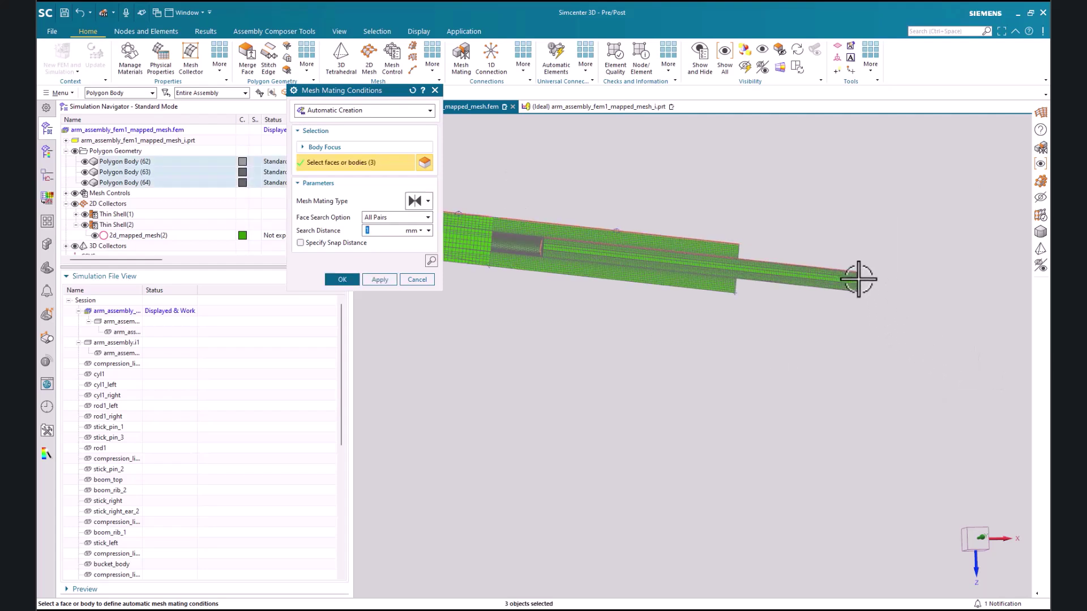
{"action": "left_click", "coordinate": [345, 278]}
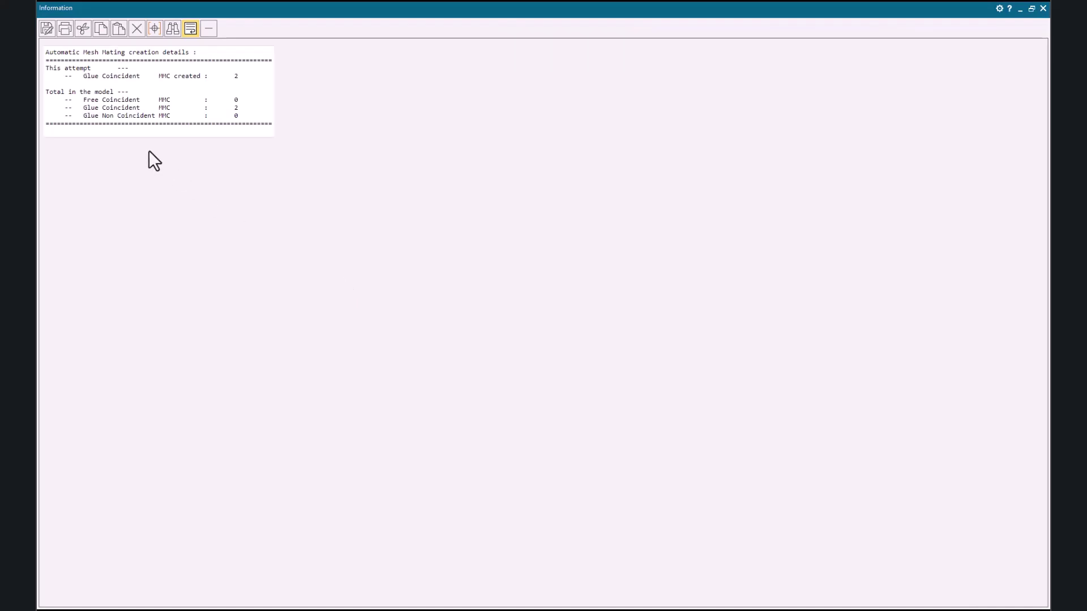
{"action": "left_click_drag", "start_coordinate": [82, 108], "coordinate": [251, 109]}
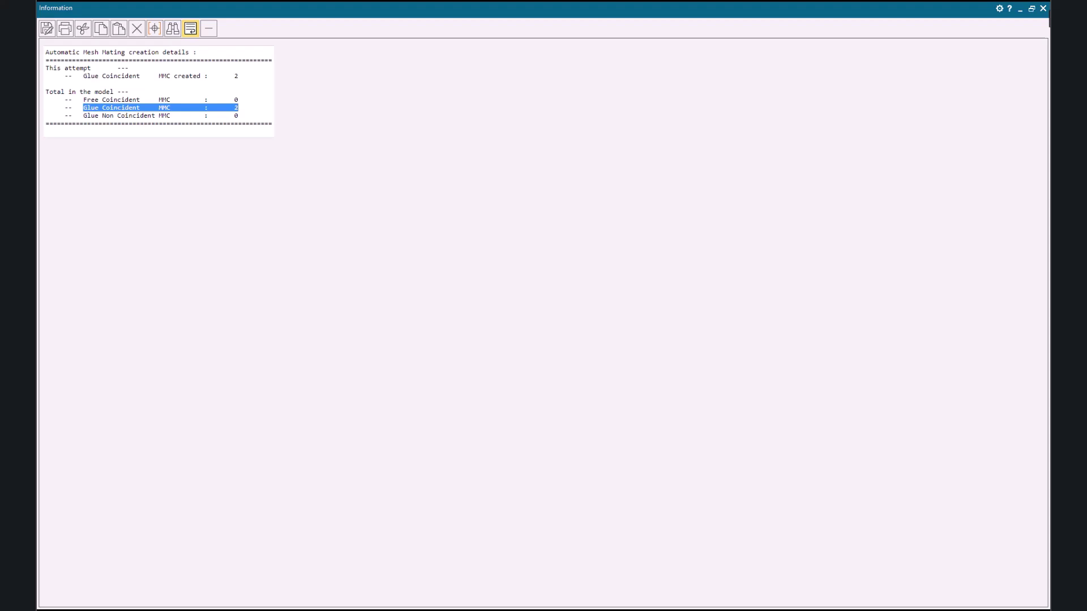
{"action": "left_click", "coordinate": [1042, 8]}
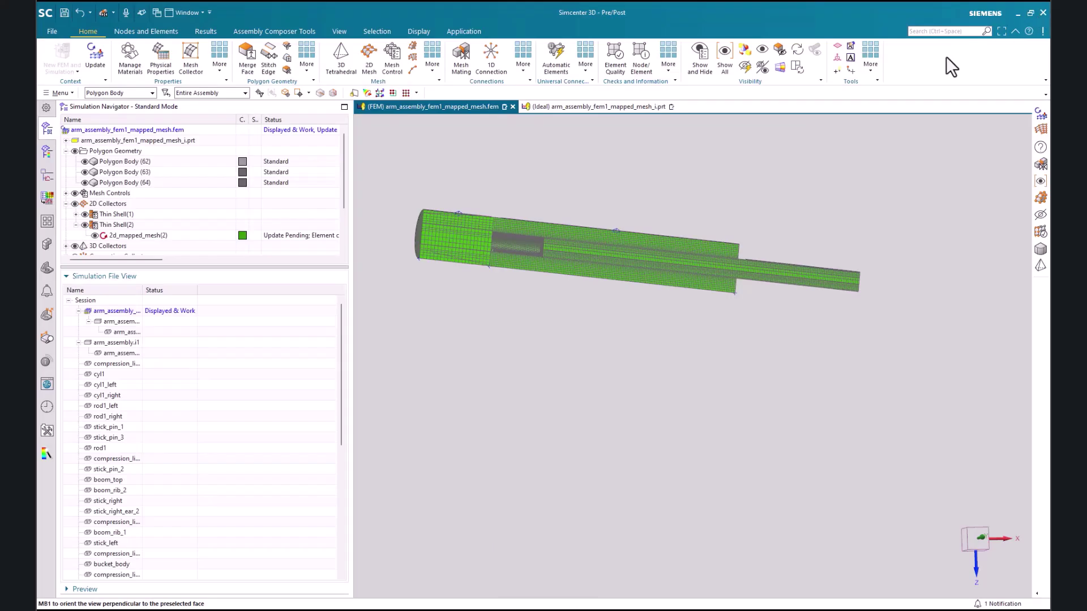
Step: Update the finite element model so the meshes follow the new mesh mating conditions
{"action": "scroll", "coordinate": [499, 209], "scroll_direction": "up", "scroll_amount": 5}
{"action": "scroll", "coordinate": [486, 207], "scroll_direction": "up", "scroll_amount": 3}
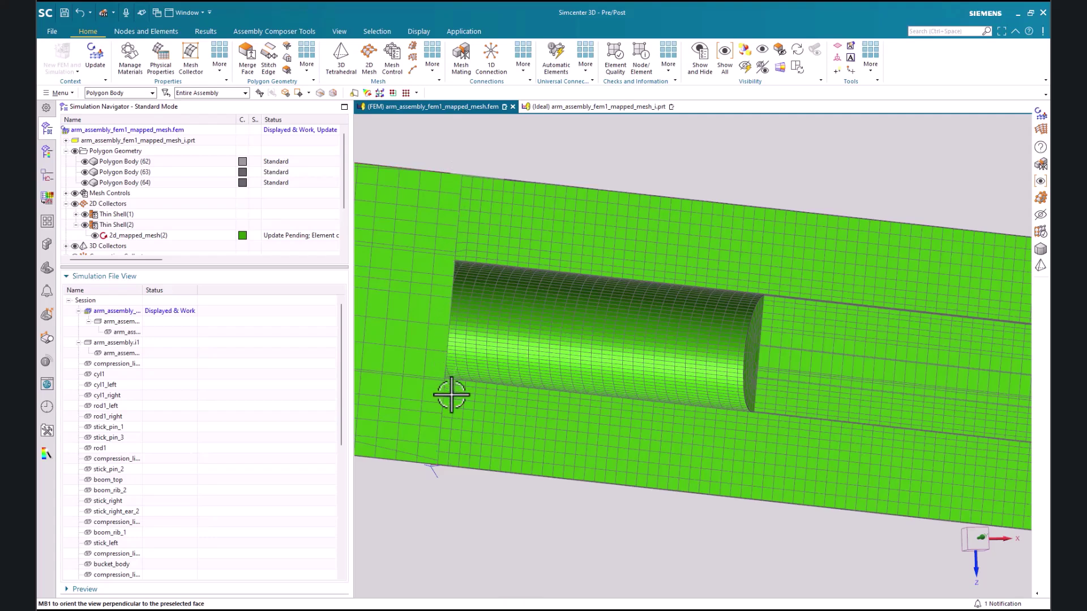
{"action": "scroll", "coordinate": [728, 315], "scroll_direction": "down", "scroll_amount": 2}
{"action": "scroll", "coordinate": [788, 311], "scroll_direction": "up", "scroll_amount": 6}
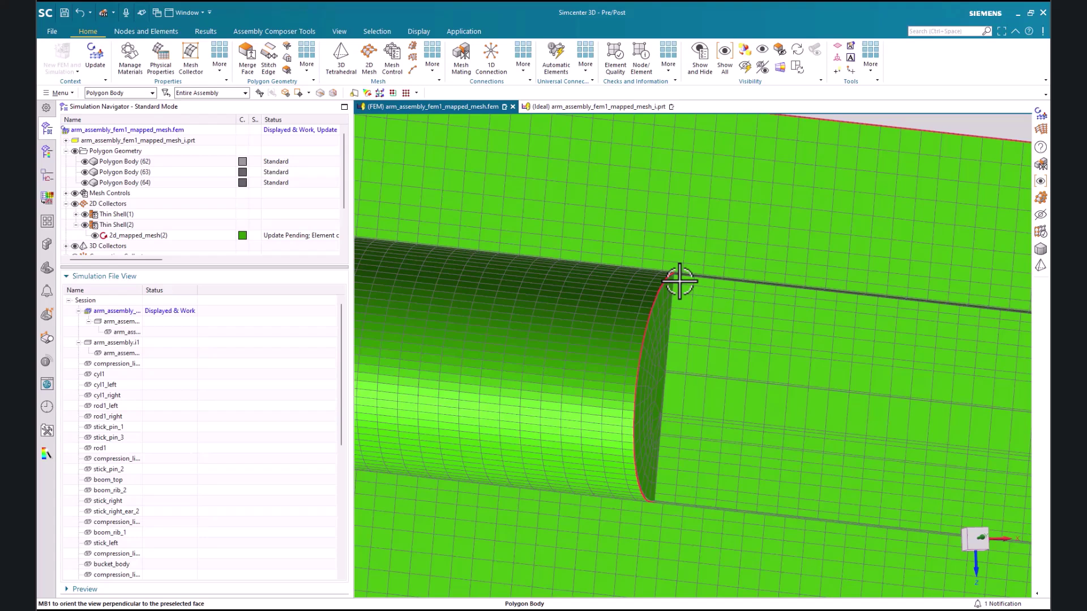
{"action": "scroll", "coordinate": [681, 274], "scroll_direction": "down", "scroll_amount": 3}
{"action": "scroll", "coordinate": [154, 165], "scroll_direction": "down", "scroll_amount": 2}
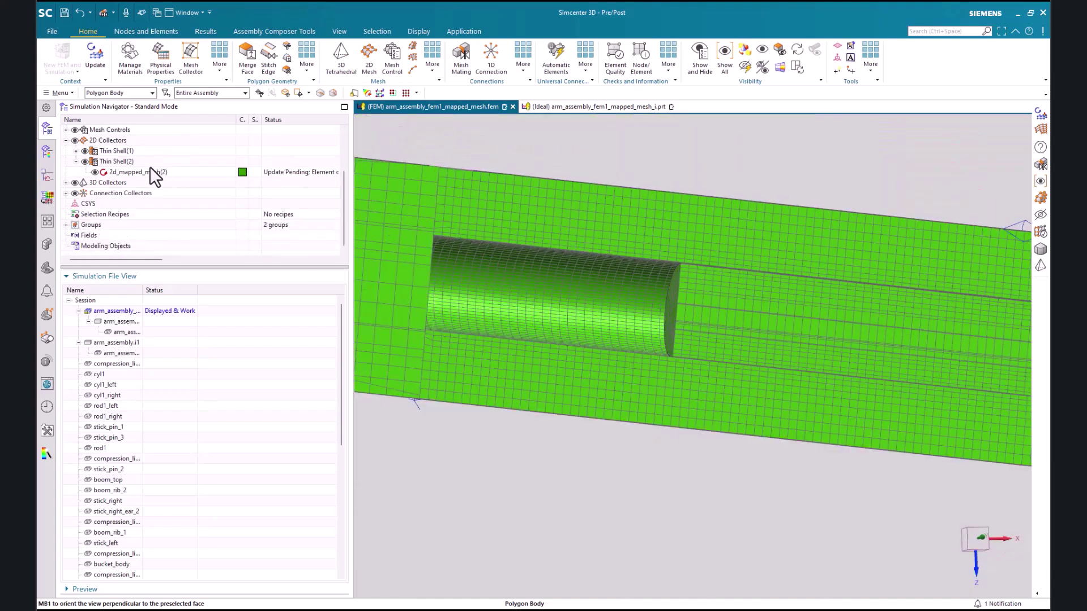
{"action": "left_click", "coordinate": [94, 57]}
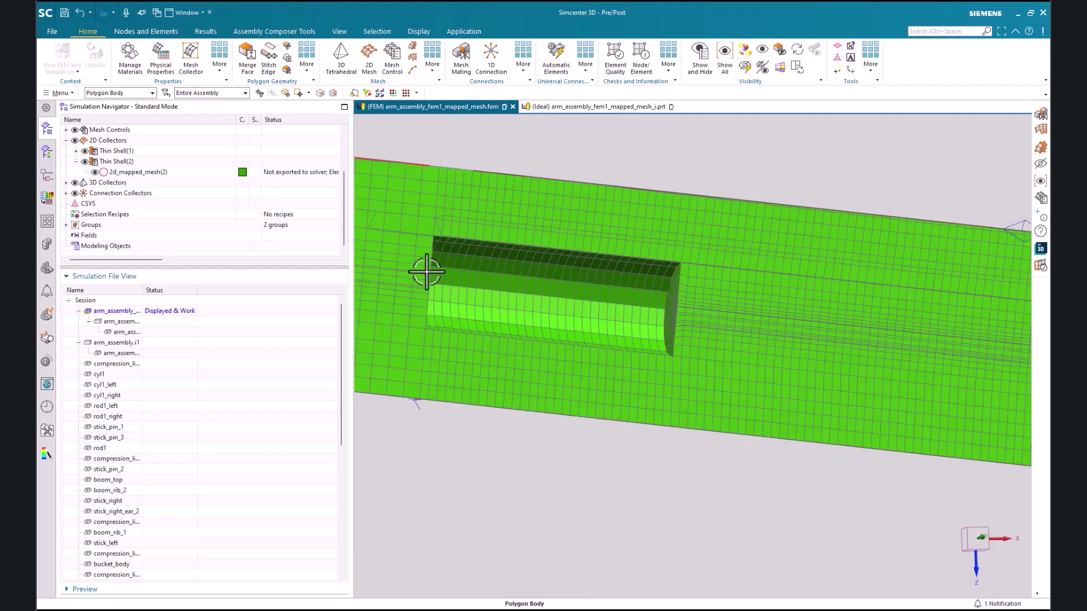
Step: Examine the updated section mesh for node continuity at the cylinder-to-cylinder interface and along the rod-to-cylinder contact
{"action": "left_click", "coordinate": [979, 535]}
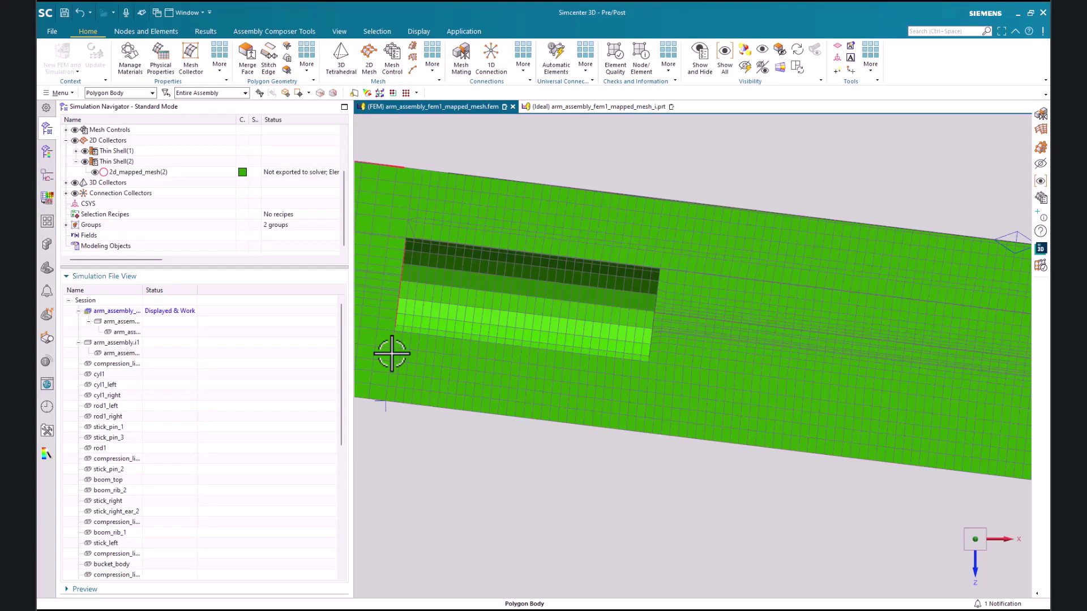
{"action": "scroll", "coordinate": [747, 375], "scroll_direction": "down", "scroll_amount": 2}
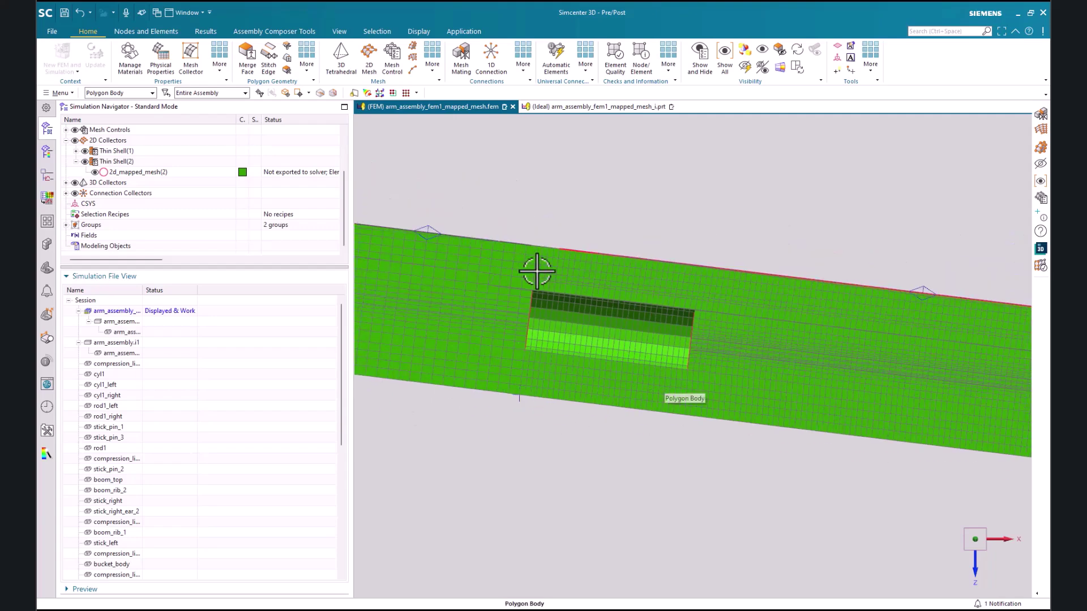
{"action": "scroll", "coordinate": [539, 256], "scroll_direction": "up", "scroll_amount": 2}
{"action": "scroll", "coordinate": [538, 256], "scroll_direction": "up", "scroll_amount": 3}
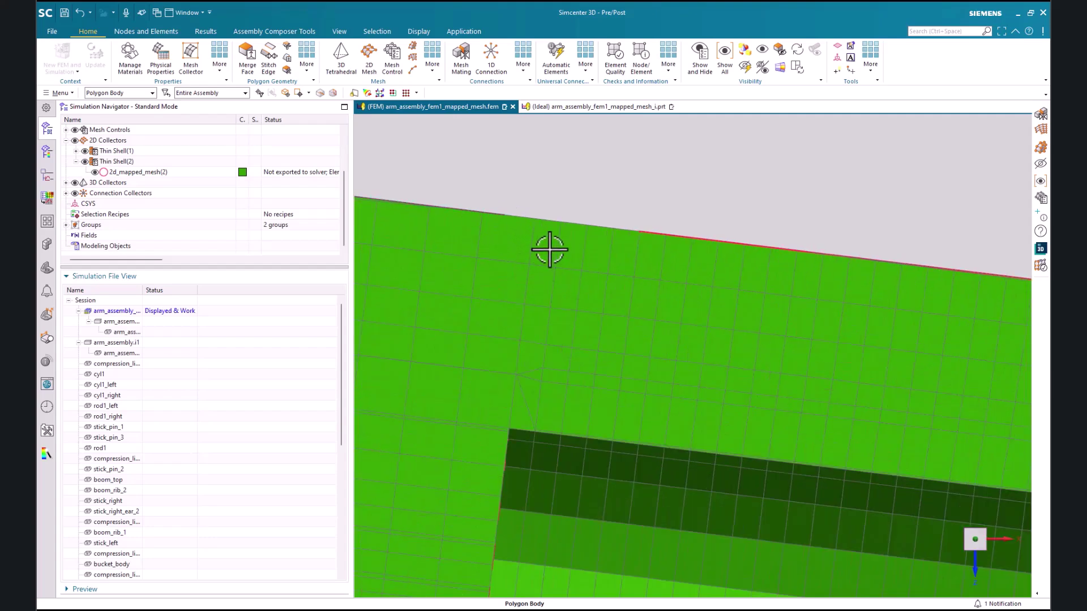
{"action": "scroll", "coordinate": [535, 204], "scroll_direction": "down", "scroll_amount": 5}
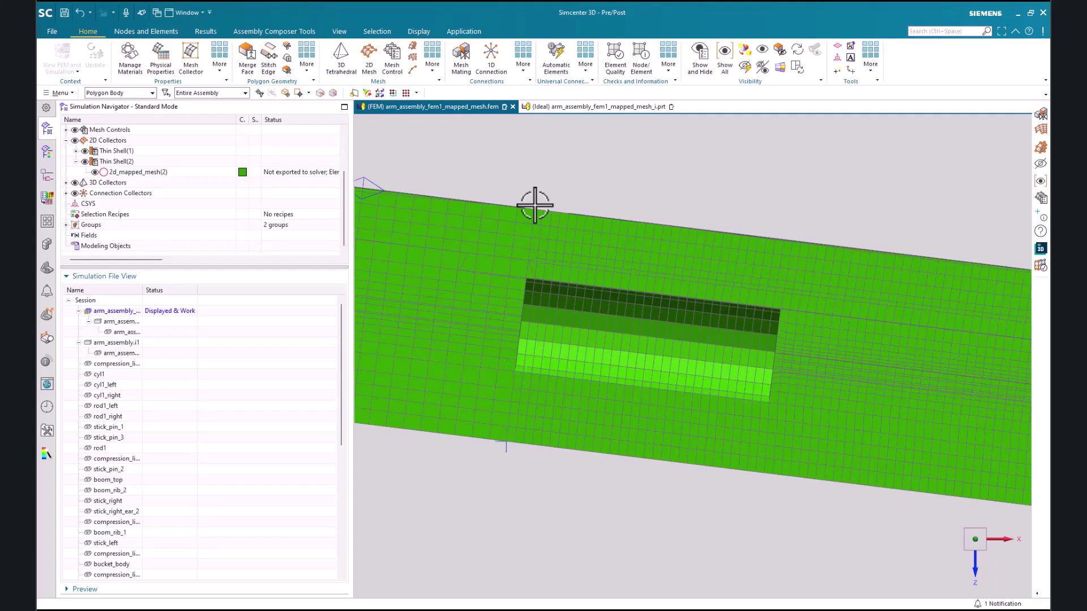
{"action": "scroll", "coordinate": [763, 289], "scroll_direction": "up", "scroll_amount": 3}
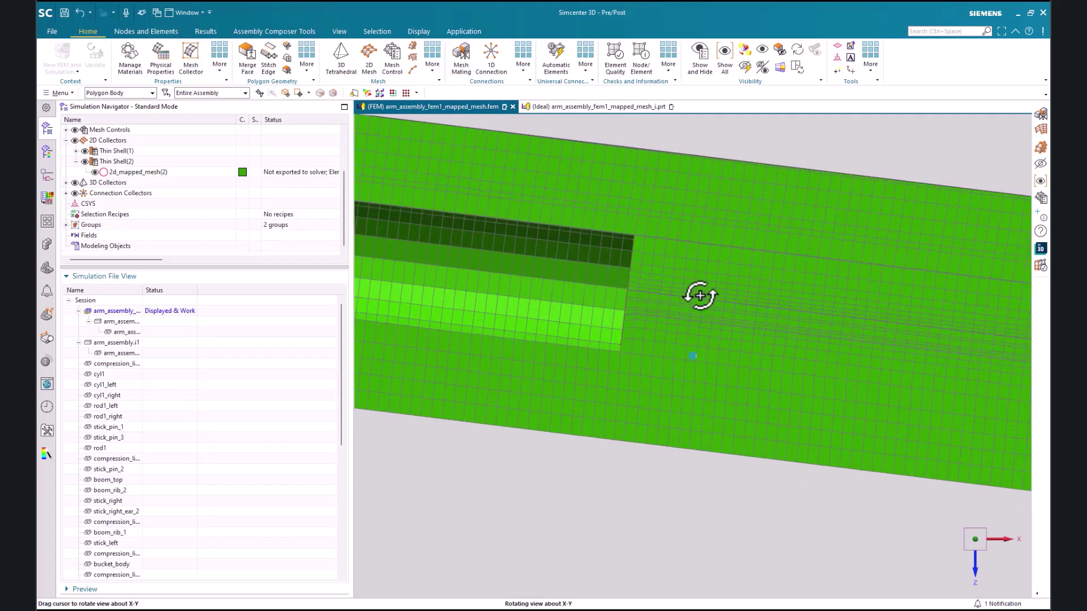
{"action": "mouse_move", "coordinate": [699, 296]}
{"action": "middle_mouse_down"}
{"action": "mouse_move", "coordinate": [723, 291]}
{"action": "mouse_move", "coordinate": [709, 280]}
{"action": "middle_mouse_up"}
{"action": "scroll", "coordinate": [674, 249], "scroll_direction": "up", "scroll_amount": 2}
{"action": "scroll", "coordinate": [603, 232], "scroll_direction": "up", "scroll_amount": 3}
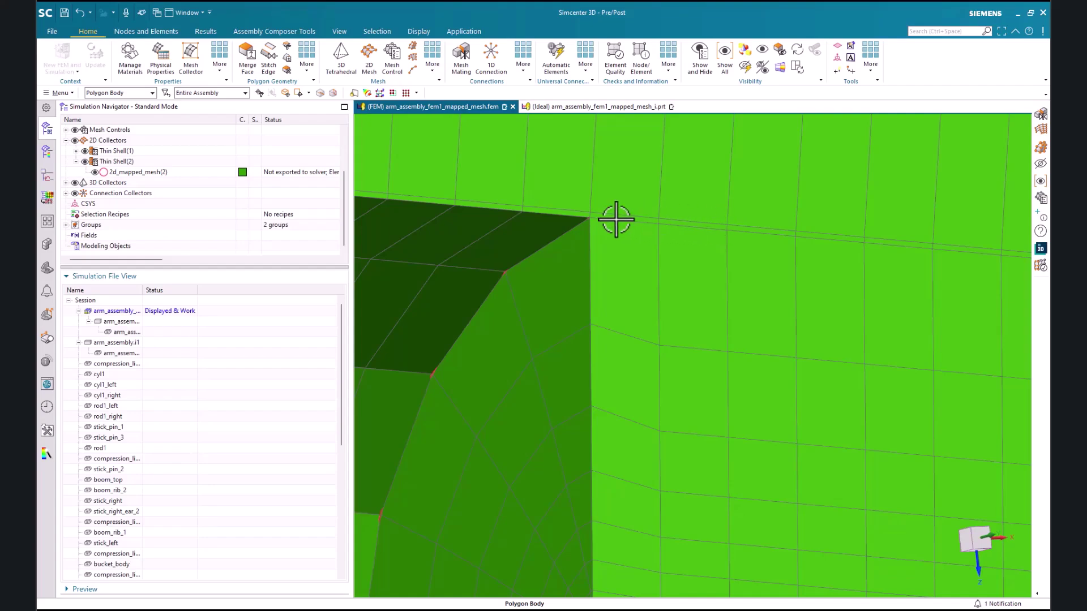
{"action": "scroll", "coordinate": [734, 288], "scroll_direction": "down", "scroll_amount": 5}
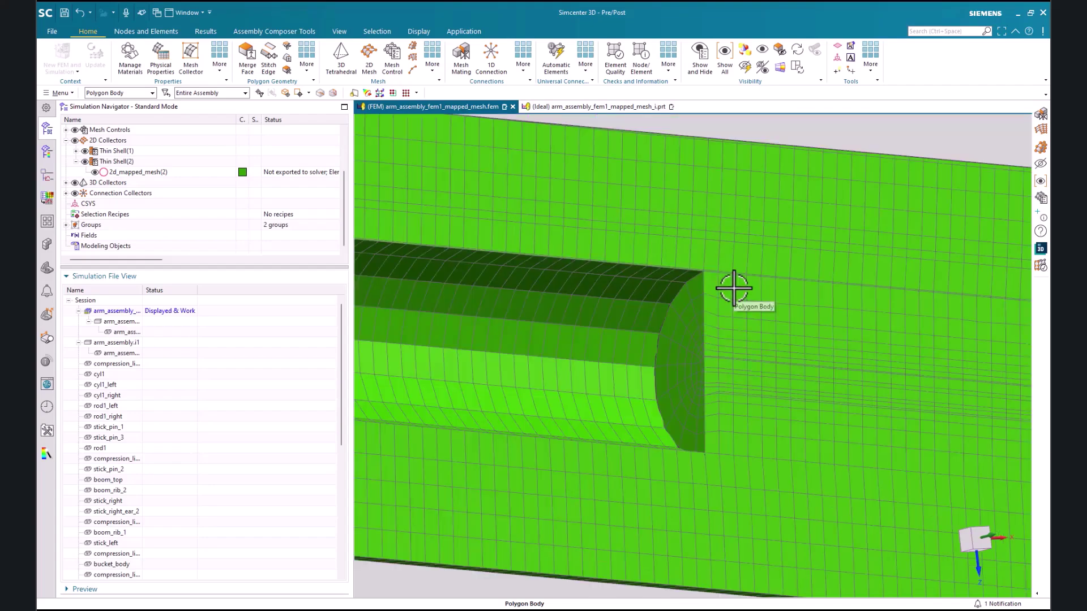